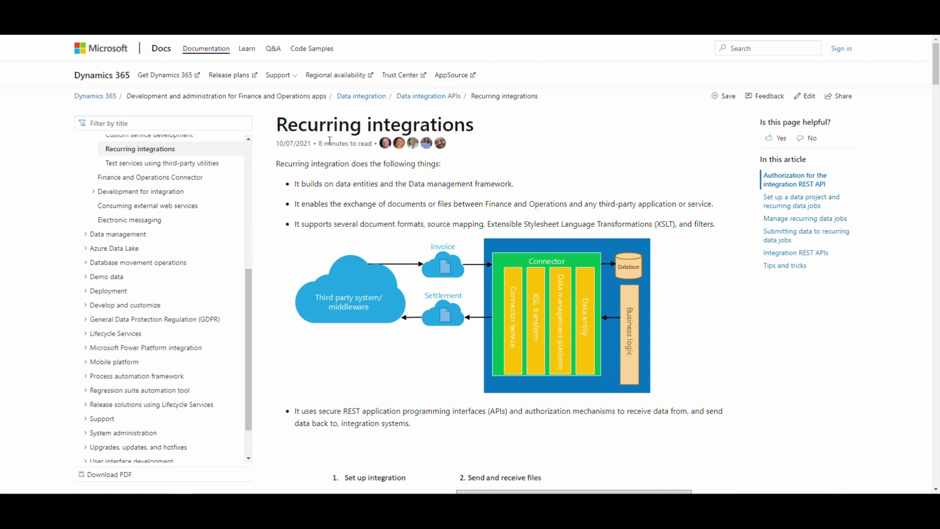
Step: Review the Recurring integrations article down to the export (dequeue) and acknowledgment API sections
scroll(330, 141, "down", 15)
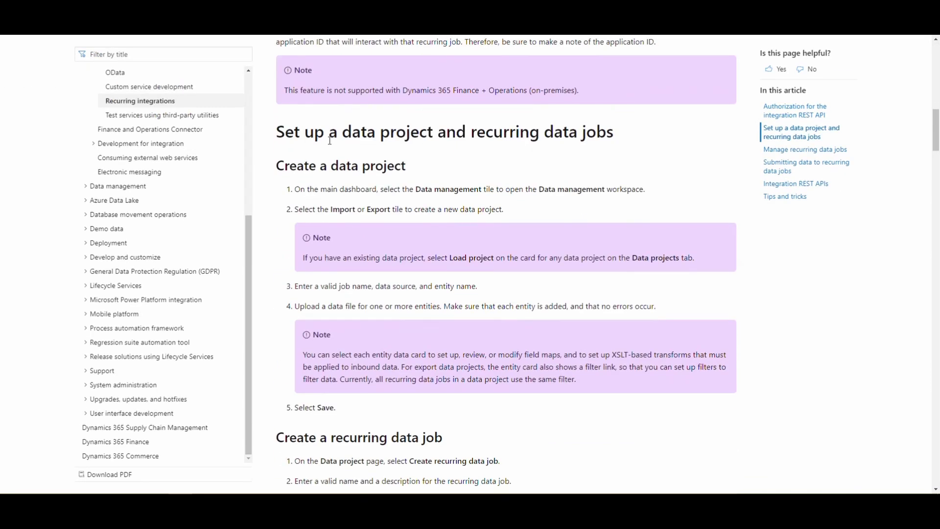
scroll(330, 141, "down", 16)
scroll(330, 141, "down", 15)
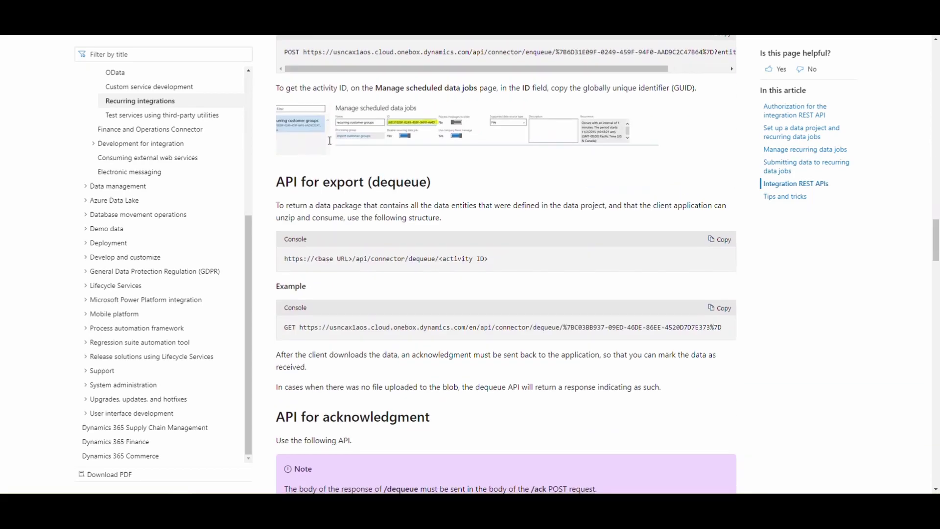
scroll(330, 140, "down", 2)
scroll(330, 140, "up", 1)
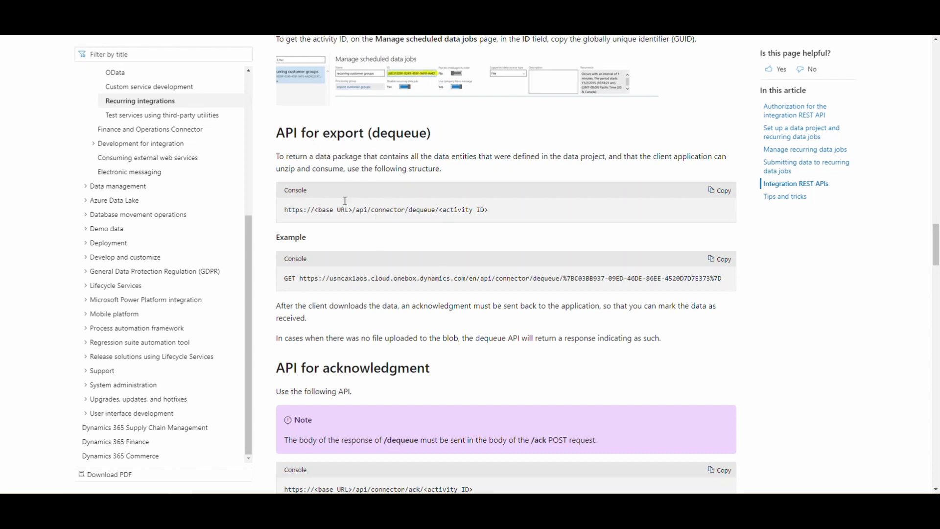
scroll(441, 220, "down", 5)
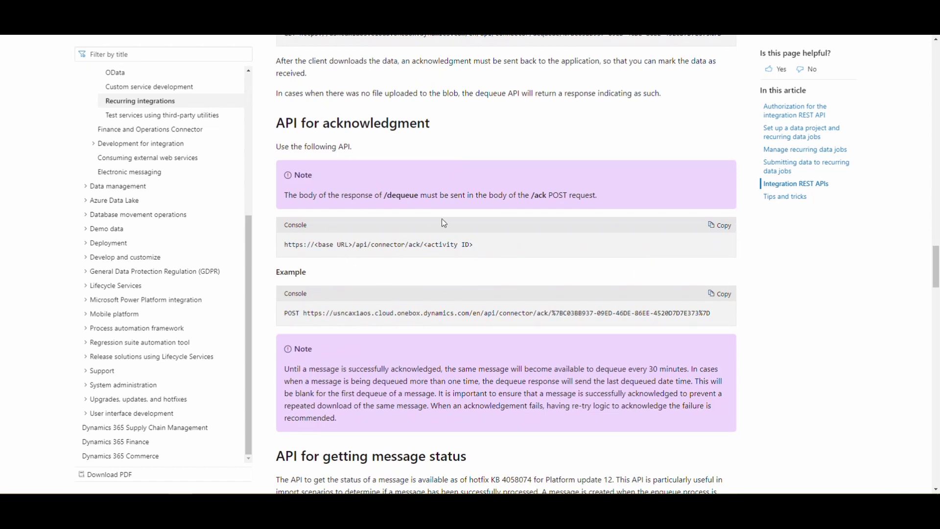
scroll(443, 223, "up", 4)
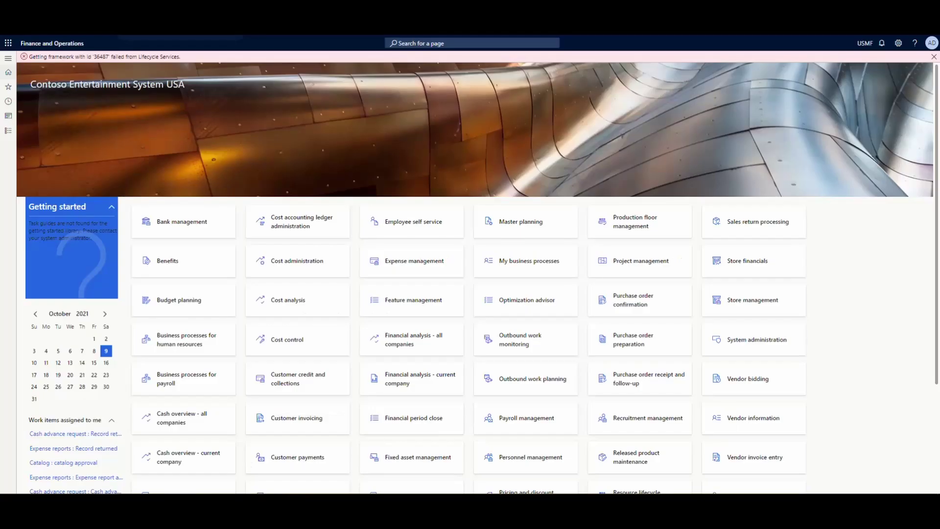
Step: Switch to Finance and Operations and open the Azure Active Directory applications list under System administration
left_click(6, 137)
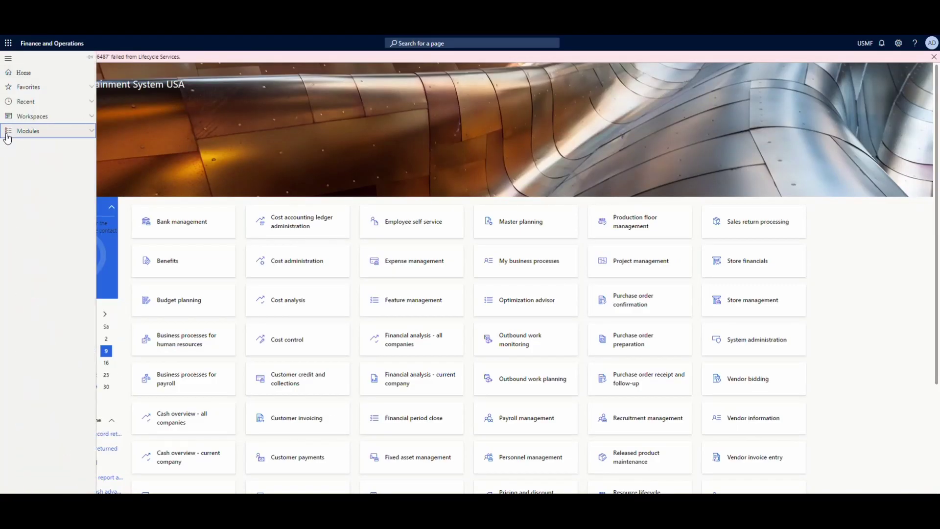
left_click(7, 137)
scroll(83, 230, "down", 5)
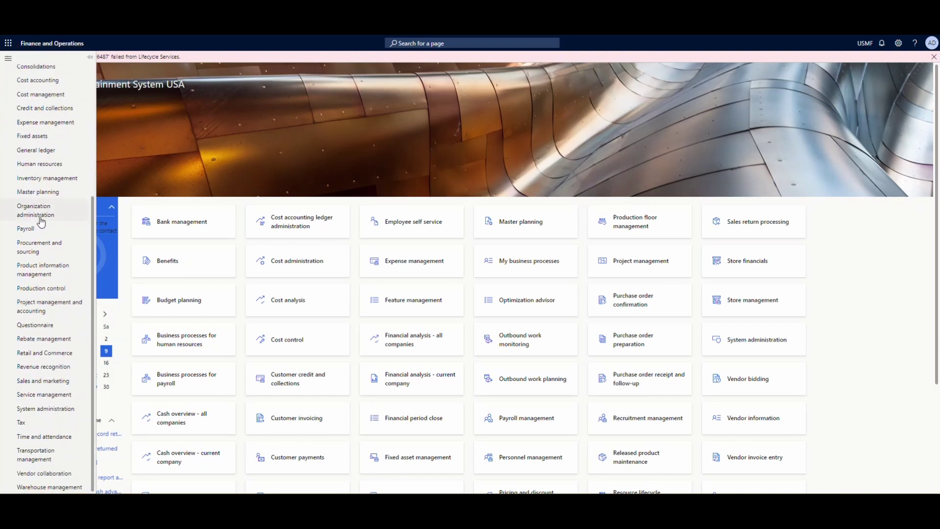
left_click(67, 412)
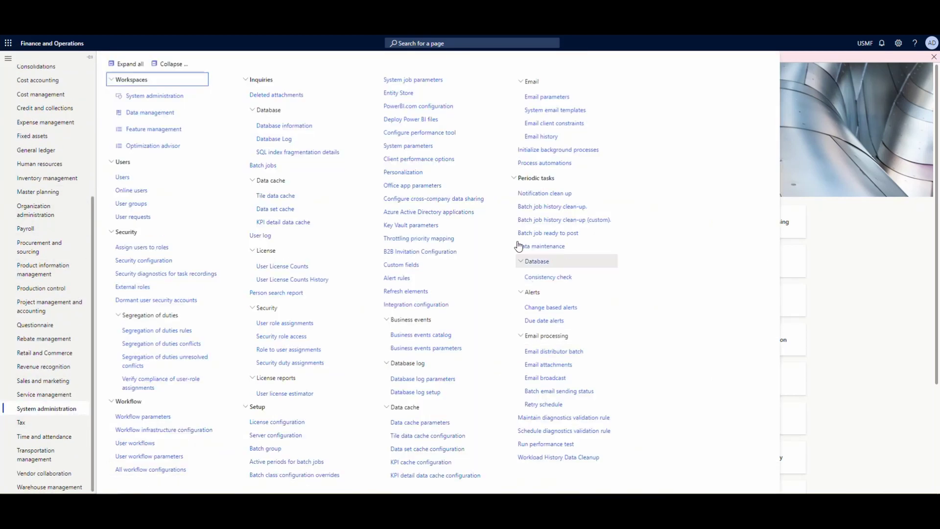
left_click(479, 214)
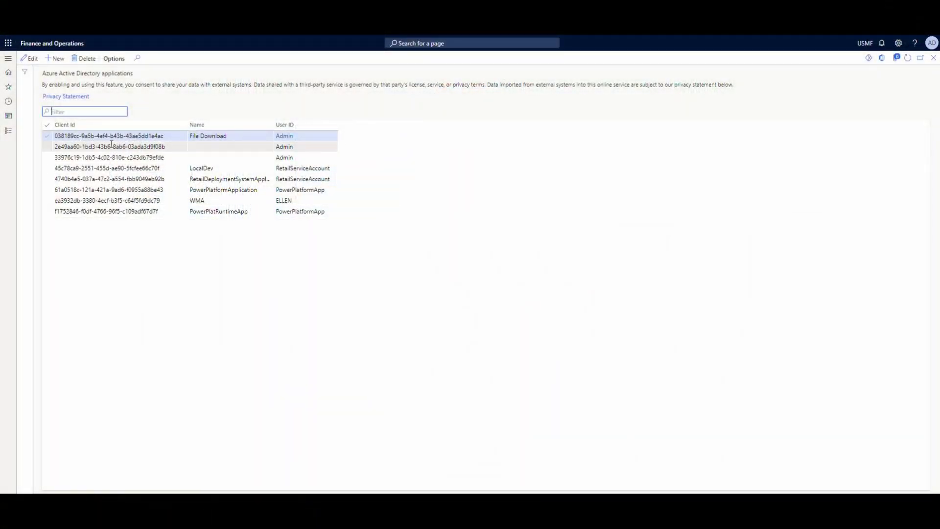
Step: Return to the home dashboard and open the Data management workspace
left_click(8, 131)
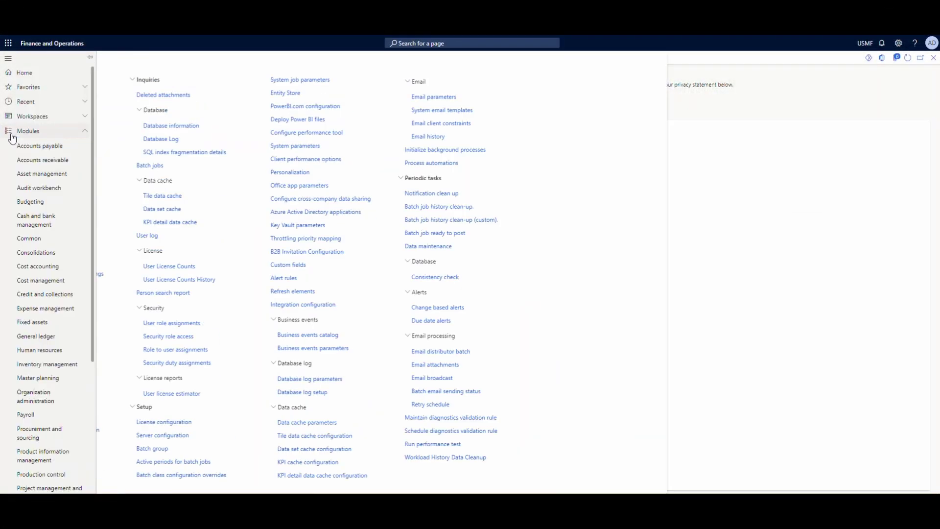
left_click(51, 44)
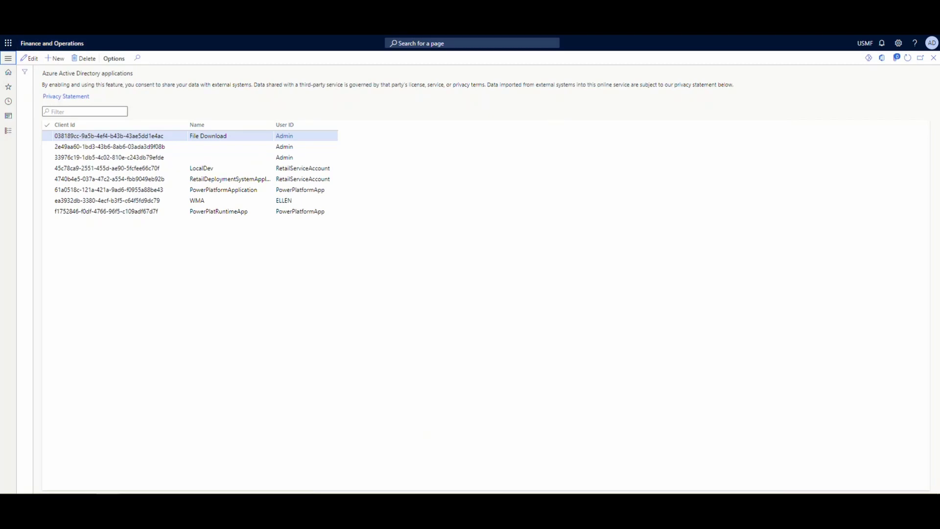
left_click(51, 43)
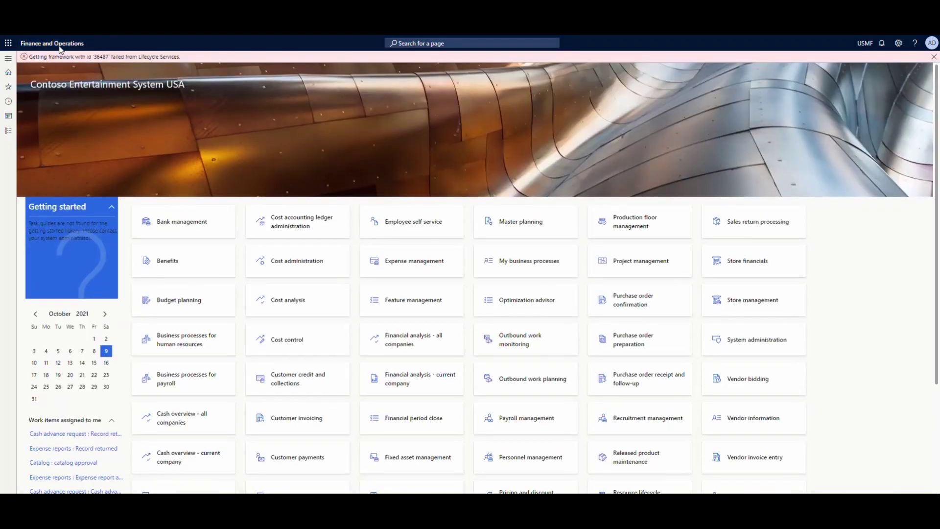
scroll(221, 313, "down", 3)
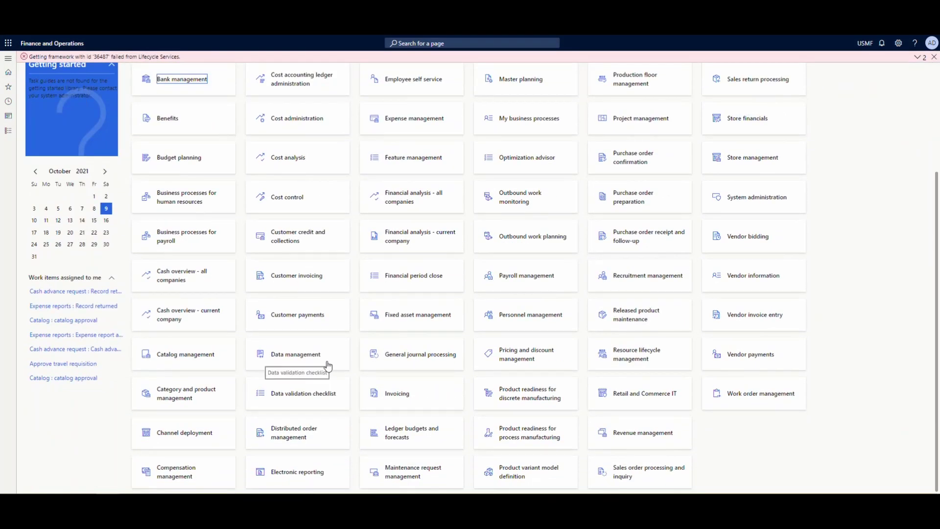
left_click(299, 357)
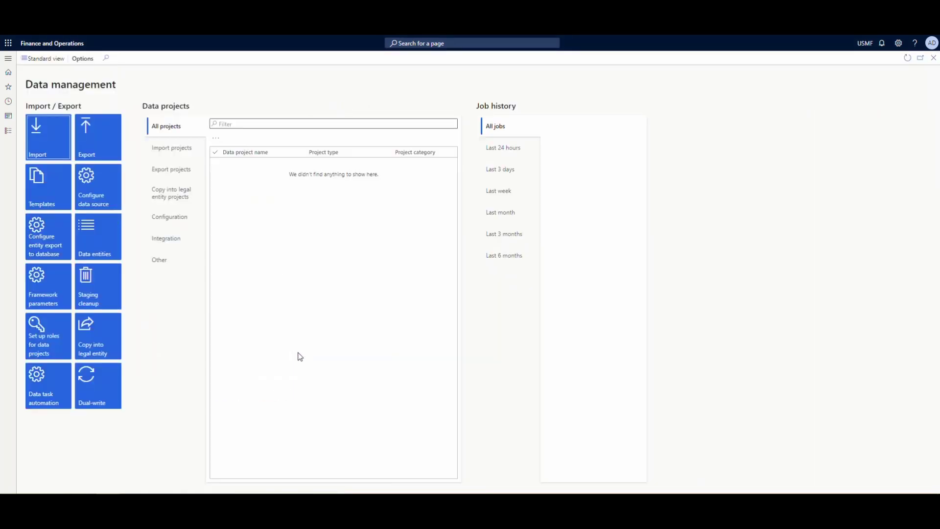
Step: Create an export data project with group name and description Vendors V2 and project category Integration
left_click(90, 140)
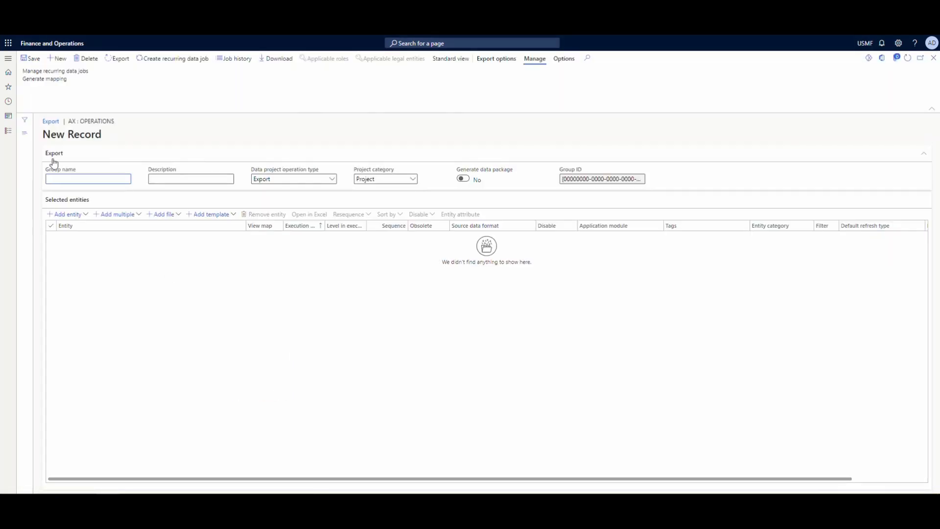
type("Vendors V2")
key("Tab")
type("Vendor")
left_click(411, 180)
left_click(397, 209)
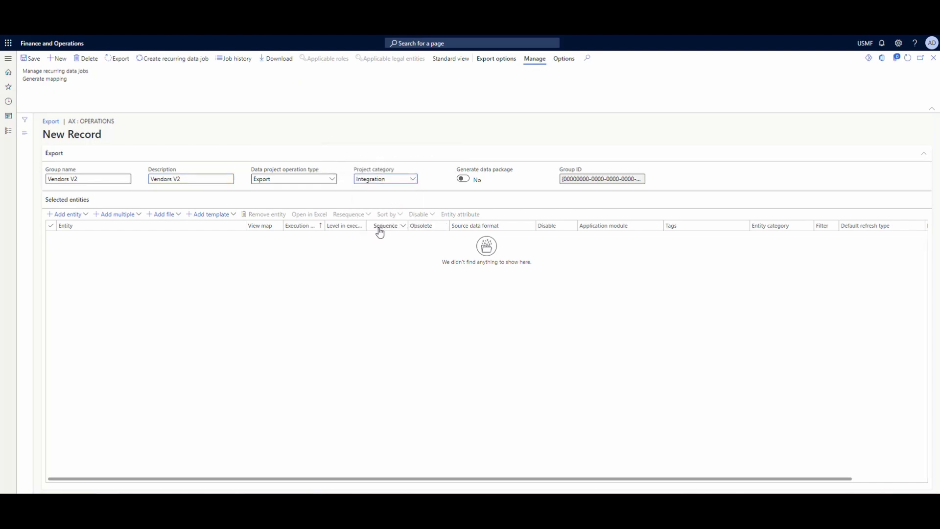
Step: Add the Vendors V2 entity to the export project in EXCEL format with only Importable fields selected
left_click(85, 216)
mouse_move(108, 301)
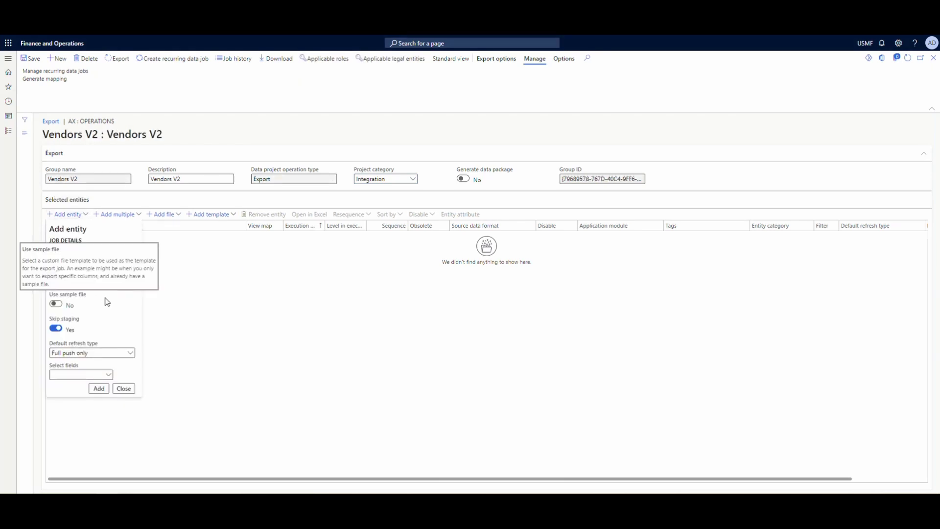
type("vendors v2")
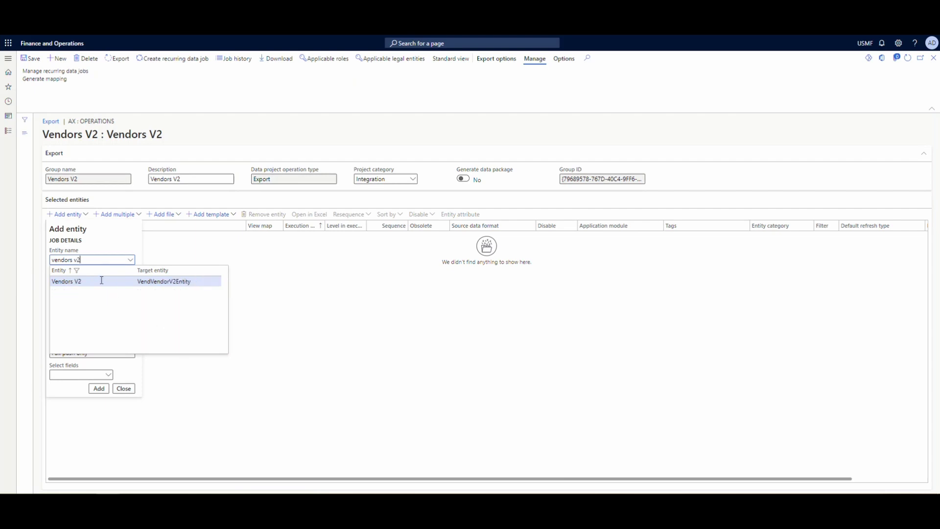
left_click(103, 284)
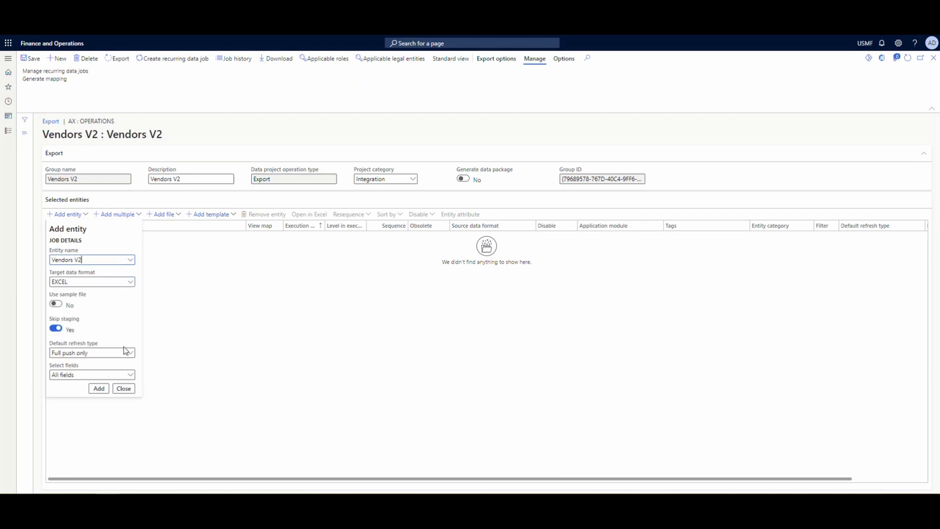
left_click(131, 375)
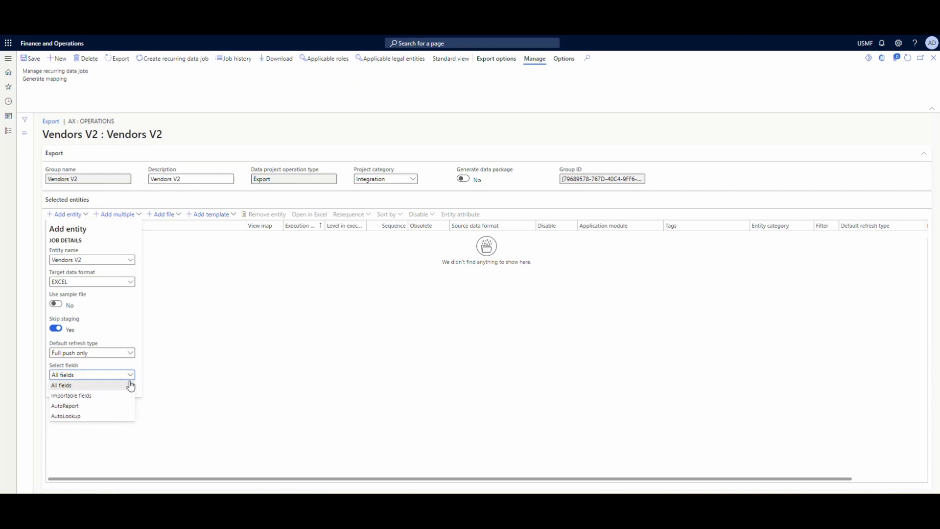
left_click(110, 396)
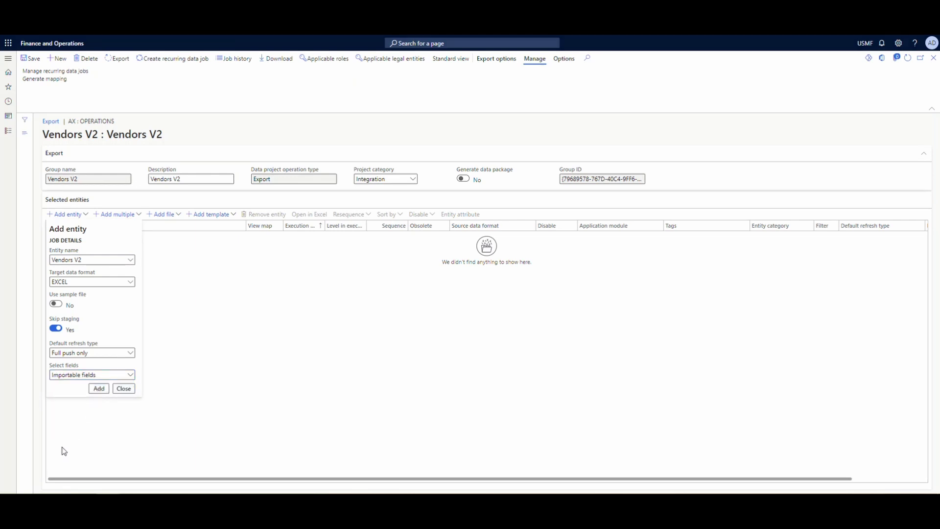
left_click(375, 412)
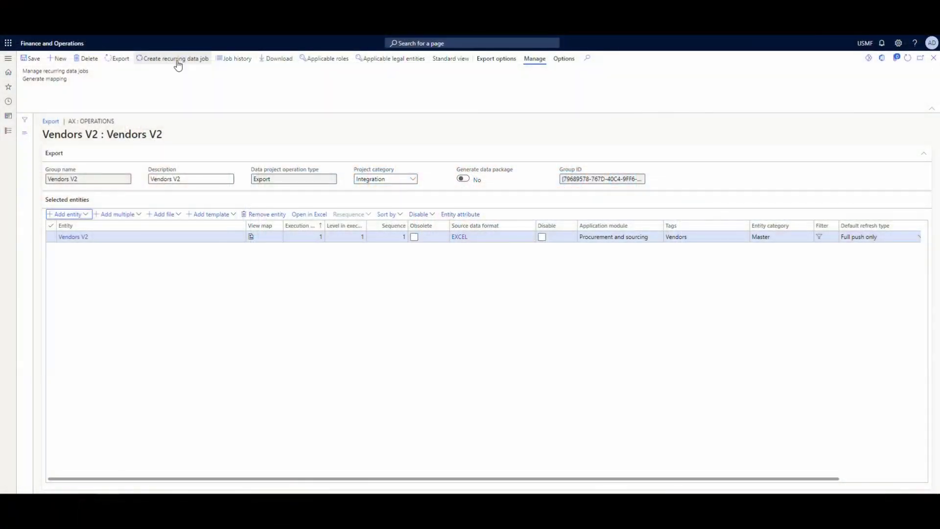
Step: Set up a recurring data job named Vendors V2, pasting the registered application's client ID into the authorization policy and enabling it
left_click(178, 60)
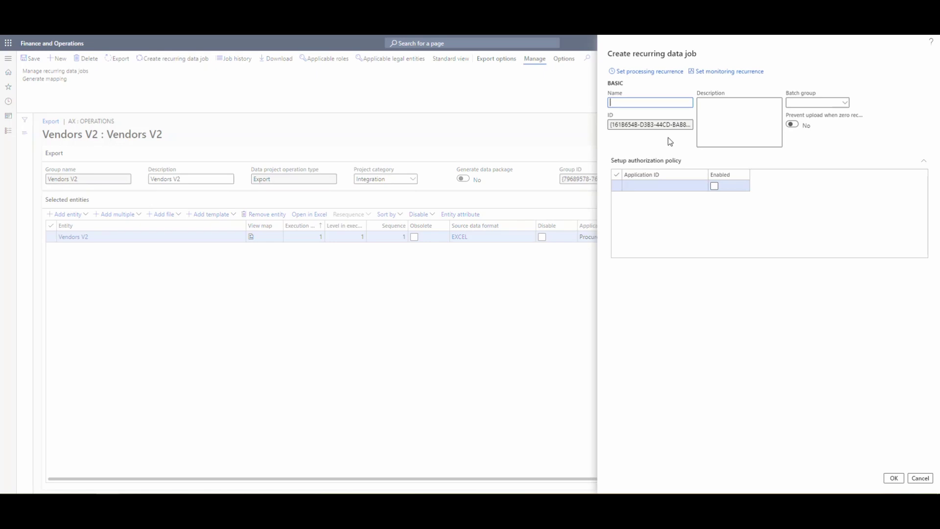
type("Vendors V2")
left_click(674, 185)
left_click(641, 191)
key("ctrl+v")
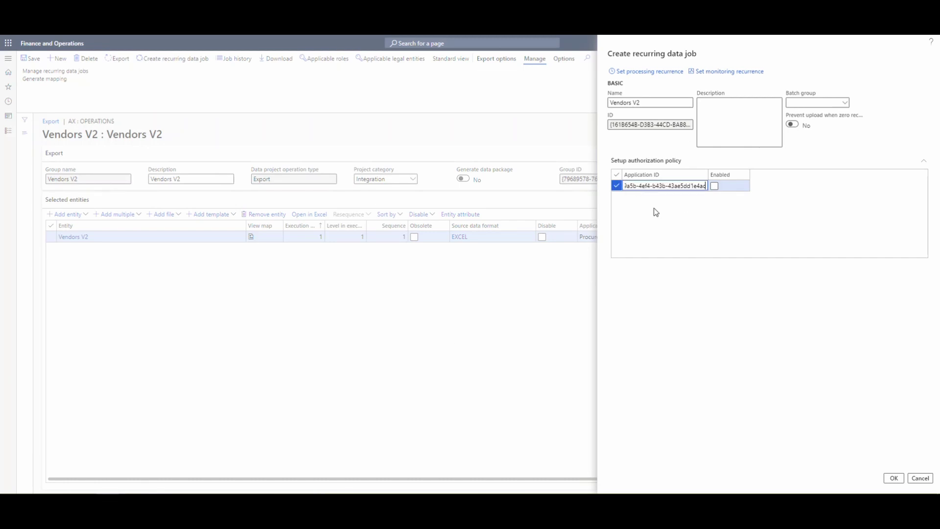
left_click(715, 186)
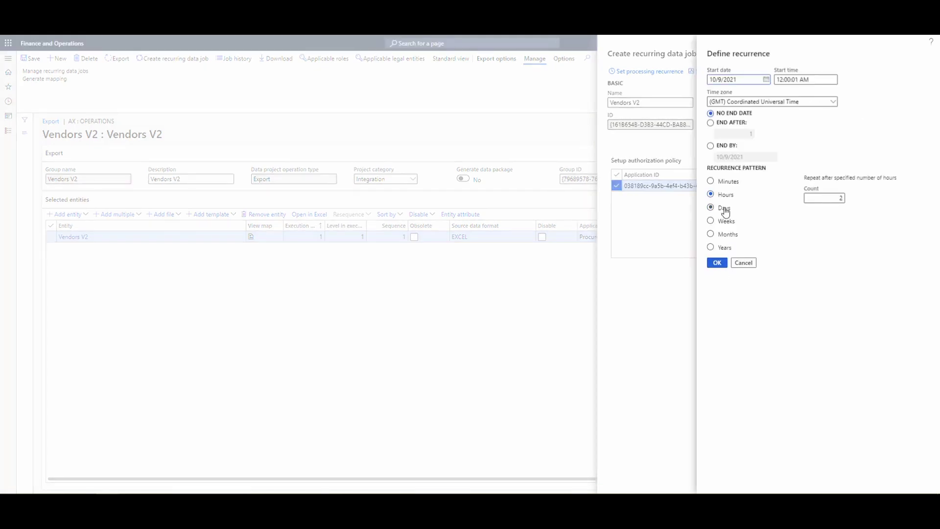
Step: Set the job's processing recurrence to every 1 minute and confirm creation of the recurring data job
left_click(711, 180)
left_click(832, 199)
type("1")
left_click(717, 263)
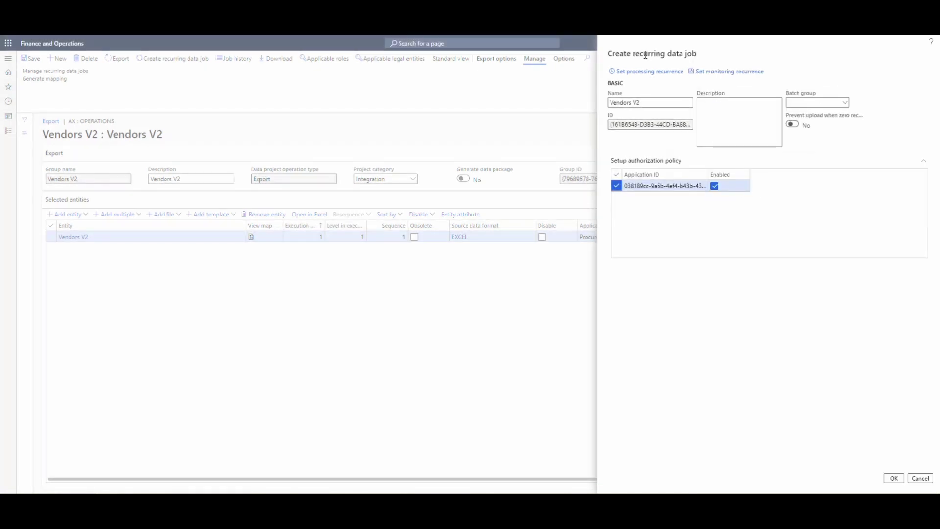
left_click(647, 70)
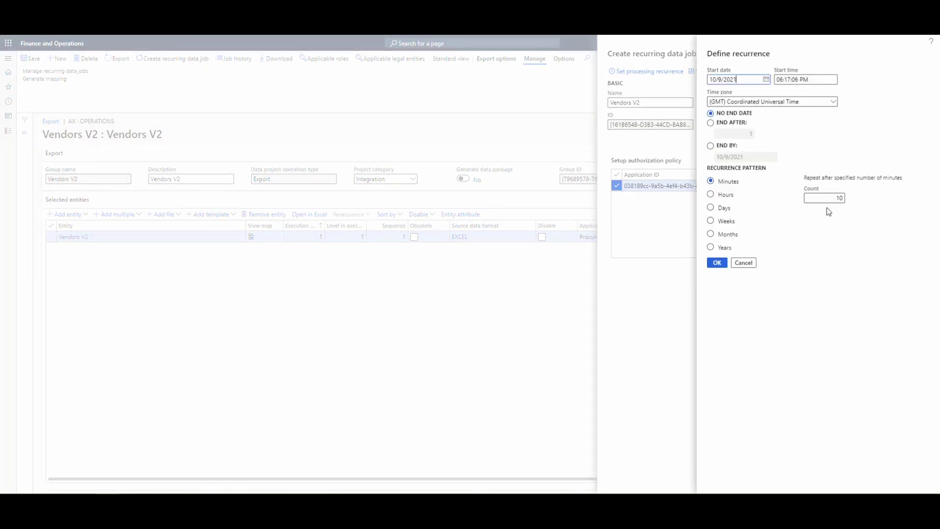
type("1")
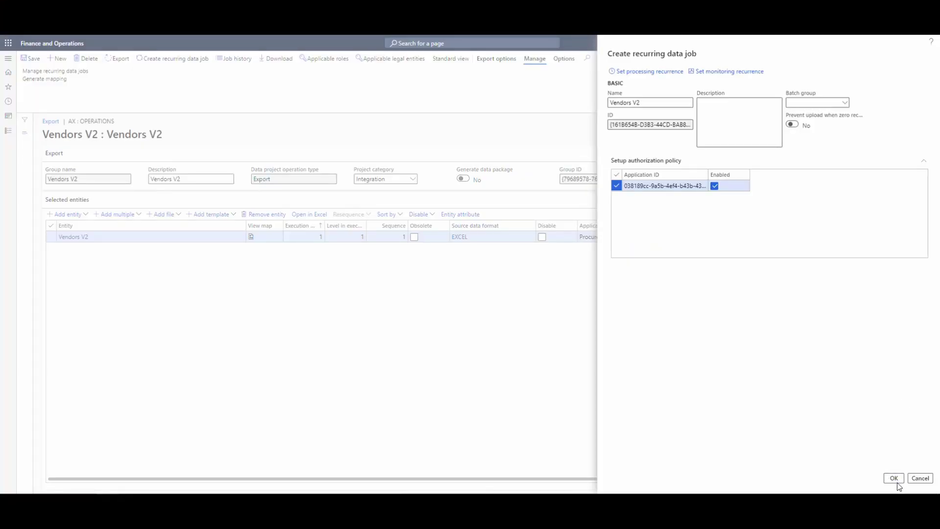
left_click(894, 478)
left_click(553, 245)
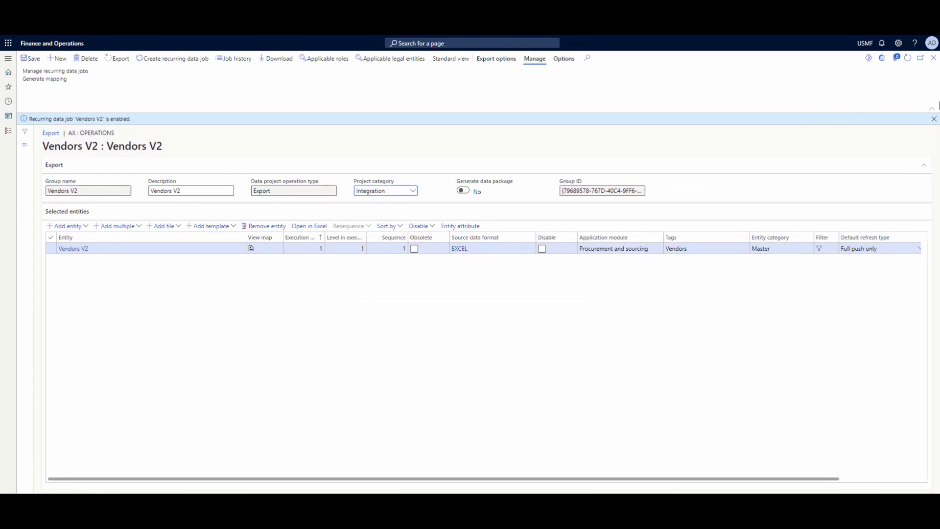
left_click(933, 119)
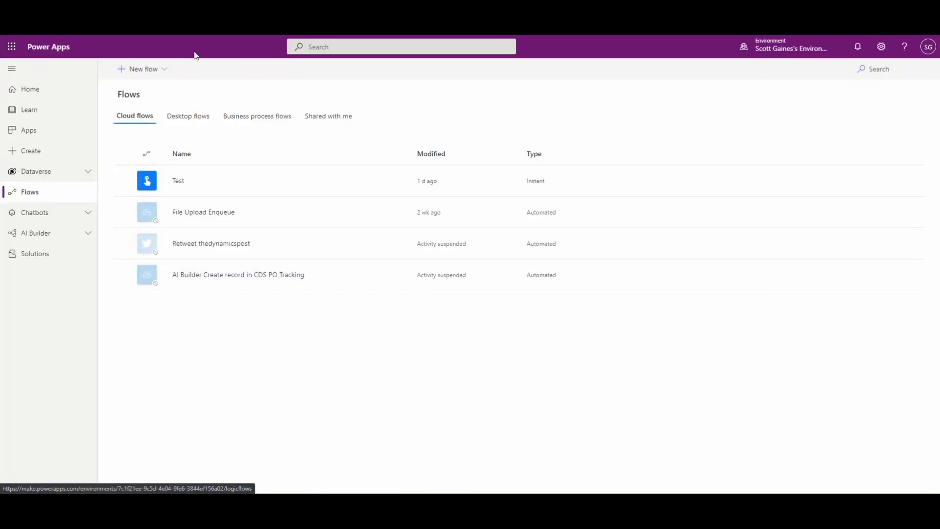
Step: Switch to Power Apps and create an instant cloud flow named File Download that is triggered manually
left_click(166, 69)
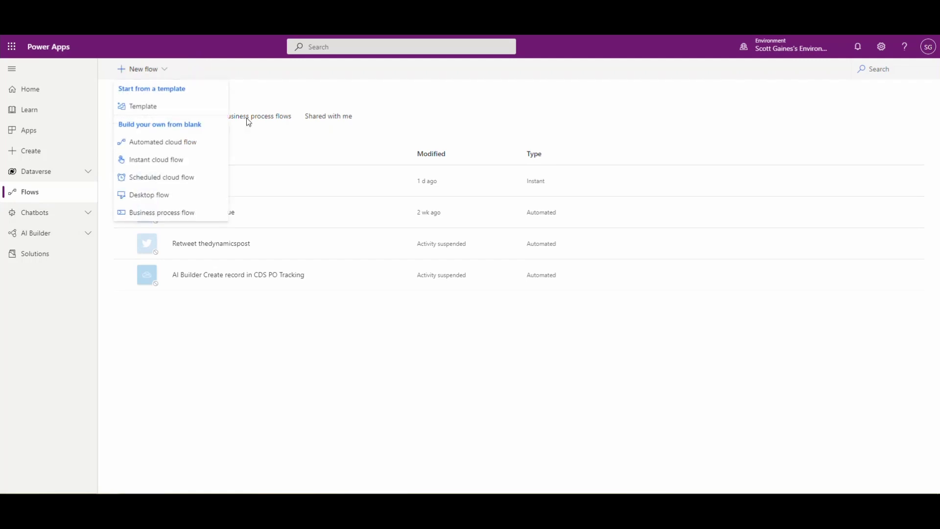
left_click(168, 160)
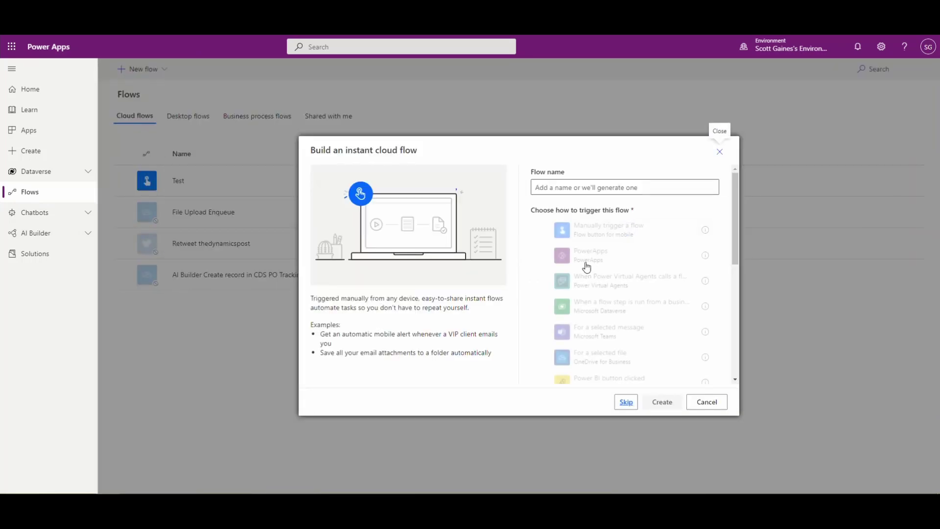
left_click(573, 189)
type("File Download")
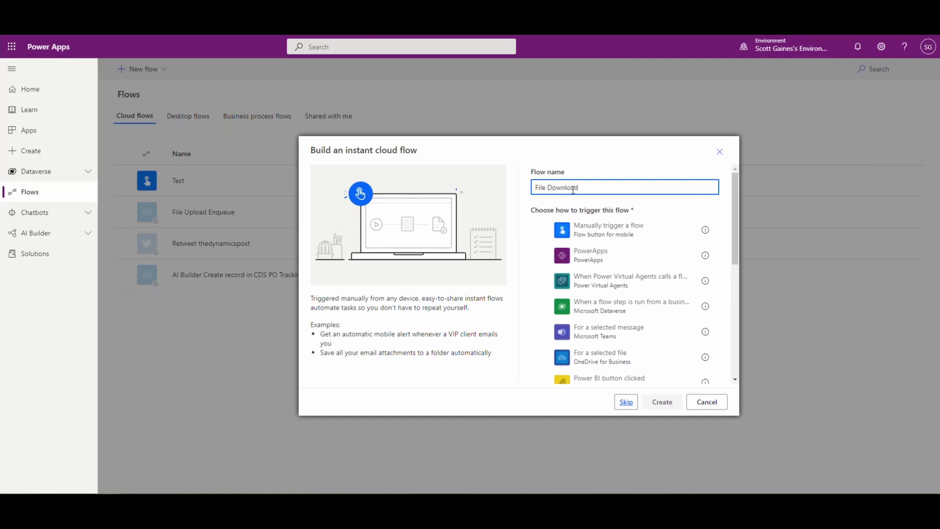
left_click(635, 231)
left_click(662, 402)
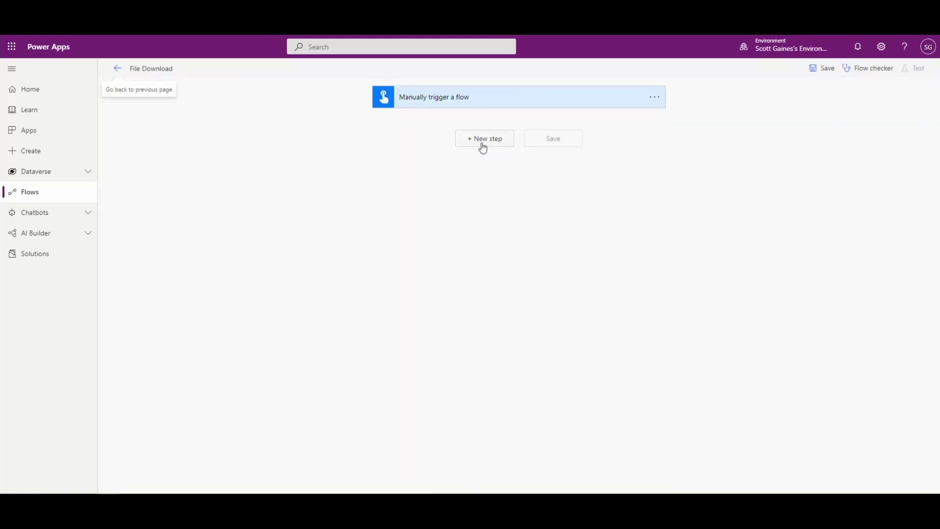
Step: Add an HTTP action below the manual trigger and open its method choices
left_click(482, 146)
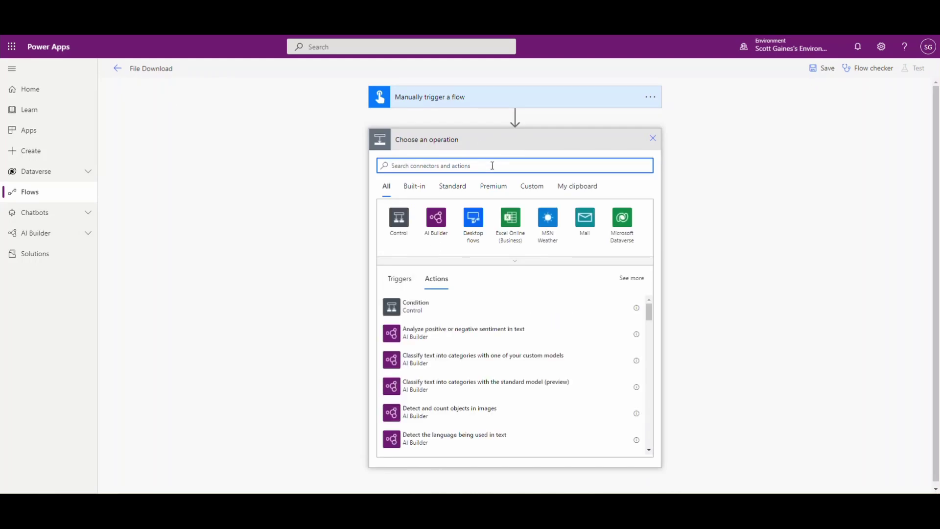
type("https")
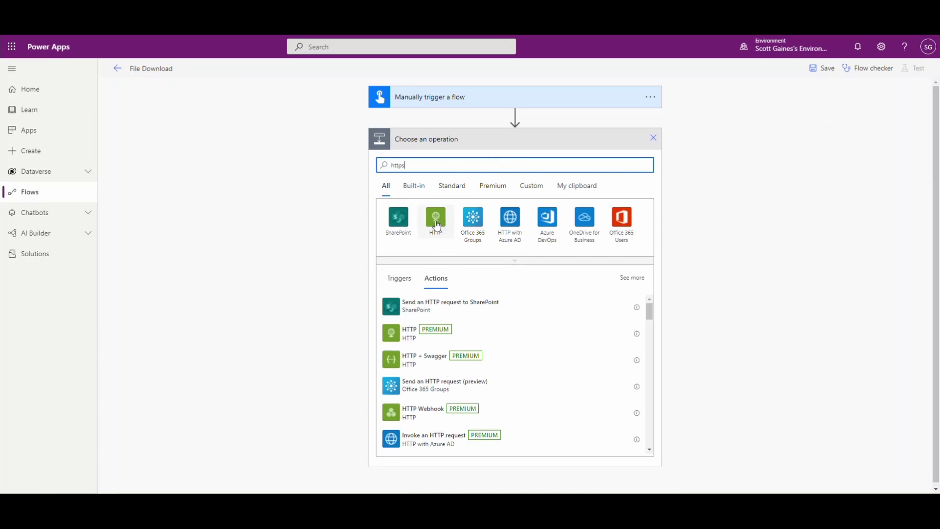
left_click(394, 337)
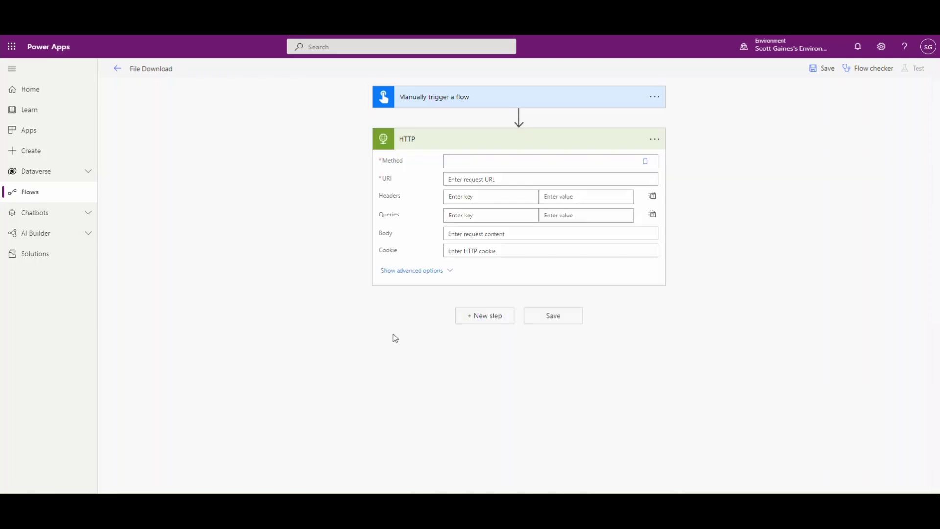
left_click(646, 164)
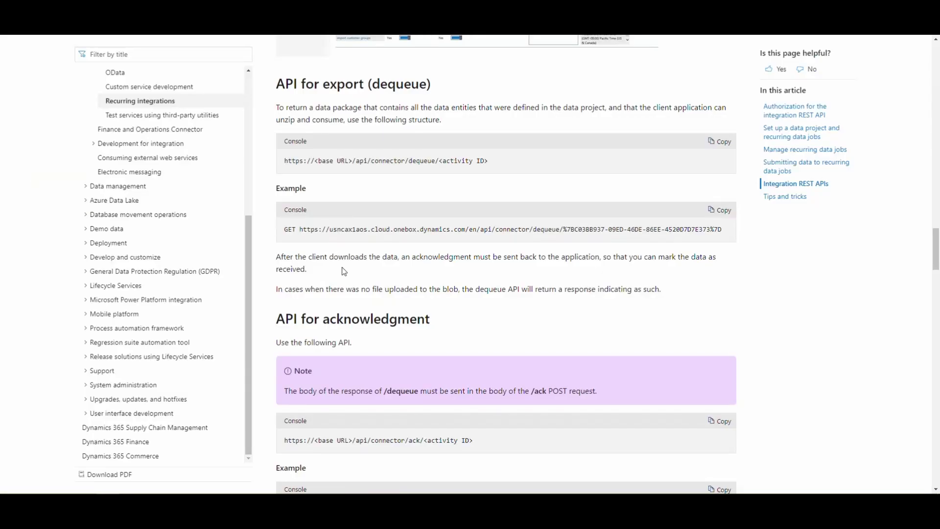
Step: Switch to the Recurring integrations documentation and examine the export (dequeue) URL structure, including its base URL and activity ID parts
left_click_drag(491, 161, 283, 162)
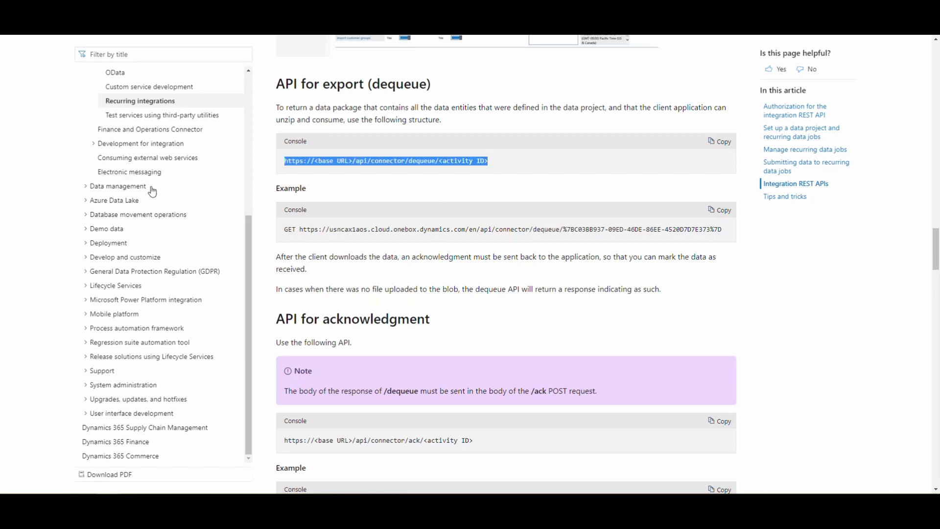
left_click(358, 161)
left_click_drag(351, 161, 314, 161)
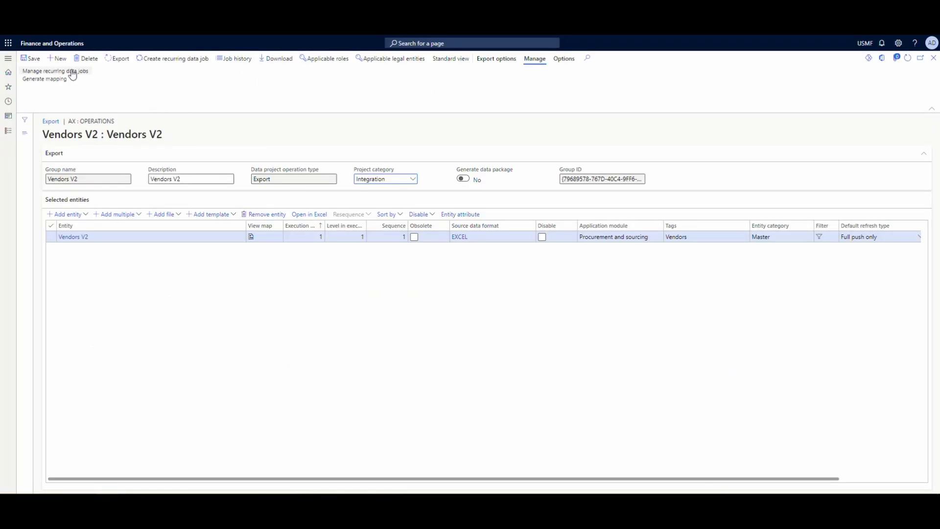
Step: Switch to Finance and Operations, open the export project's recurring data jobs and copy the Vendors V2 job's ID
left_click(72, 73)
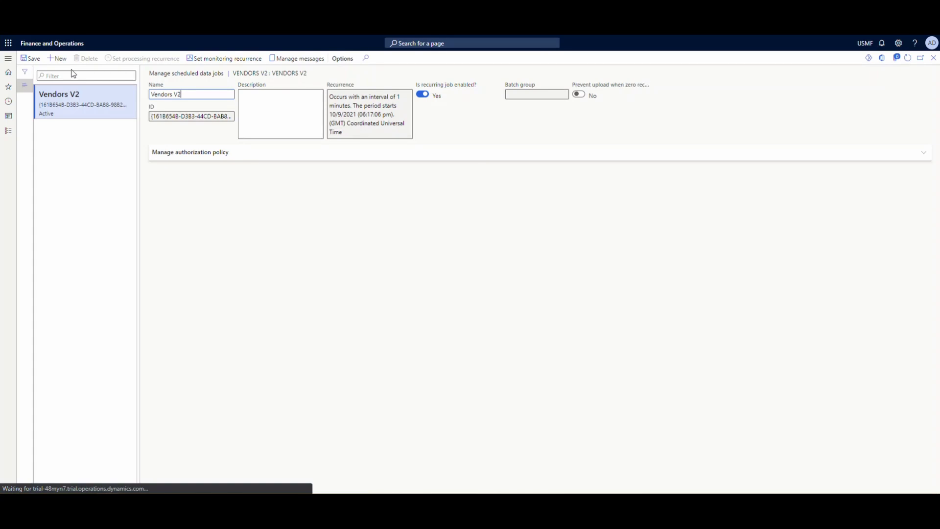
left_click_drag(155, 116, 253, 118)
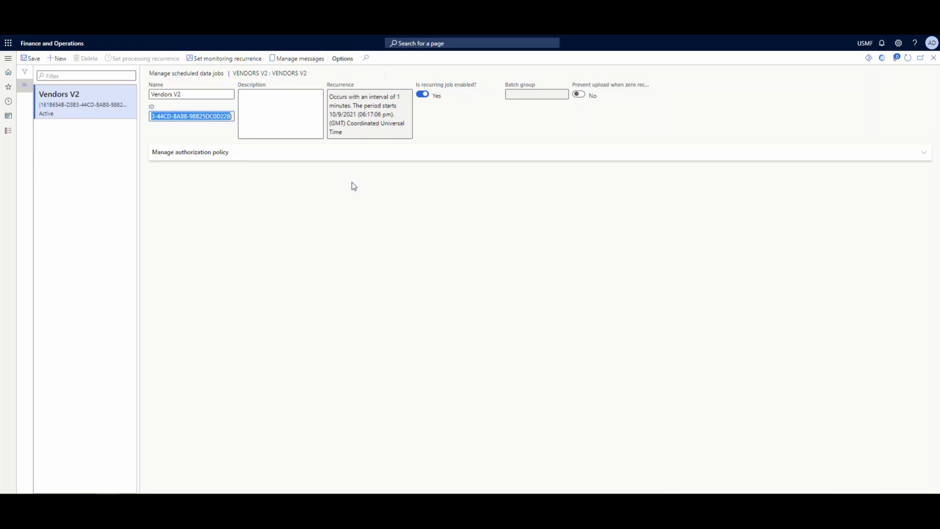
left_click(228, 278)
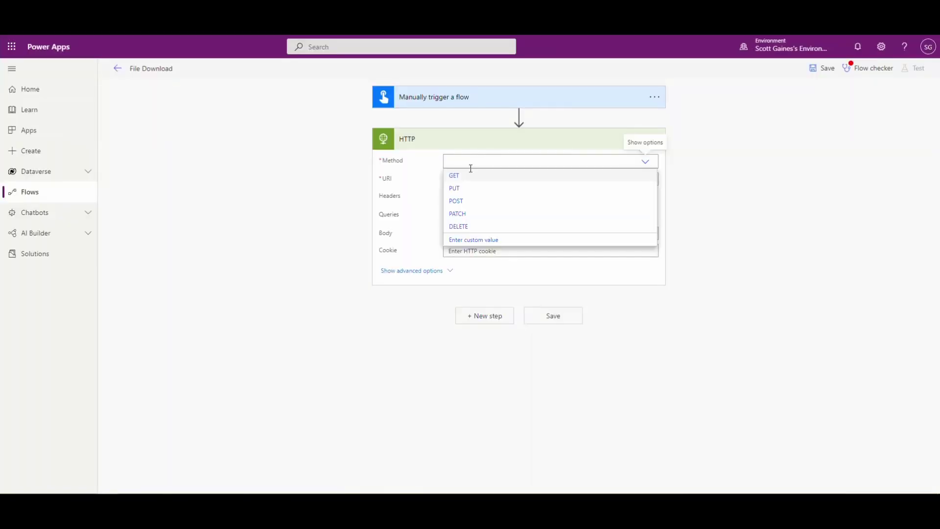
left_click(469, 176)
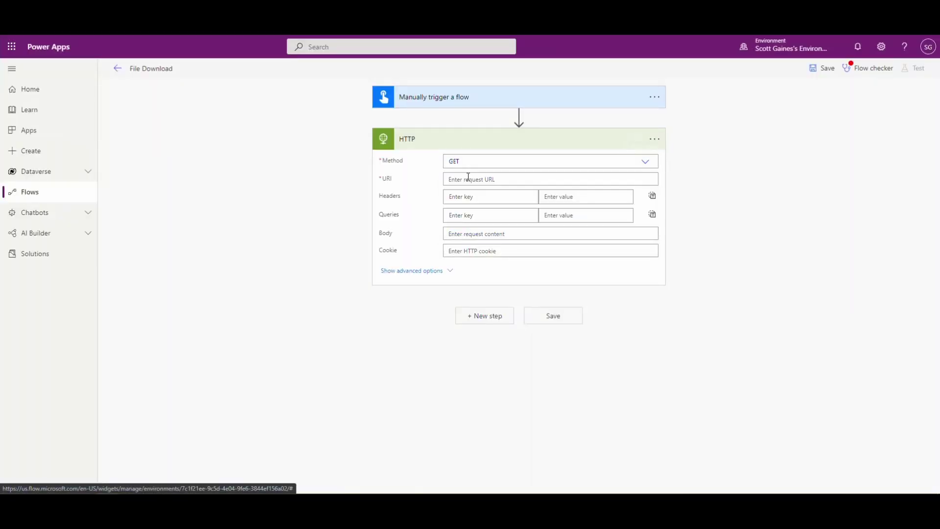
left_click(470, 180)
type("https://trial-48myn7.trial.operations.dynamics.com/api/connector/dequeue/161B654B-D3B3-44CD-BAB8-98B25DC0D228")
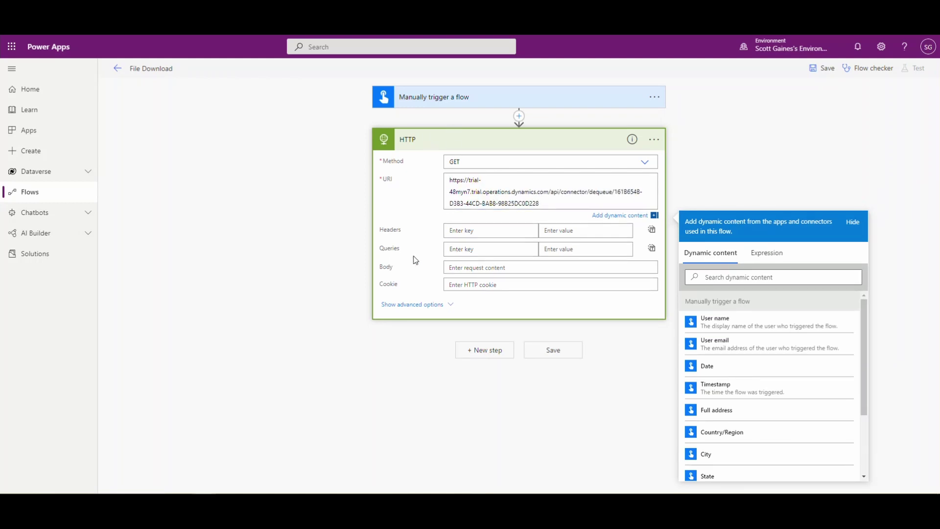
Step: Rename the HTTP action to Get File Download Location and save the flow
left_click(661, 141)
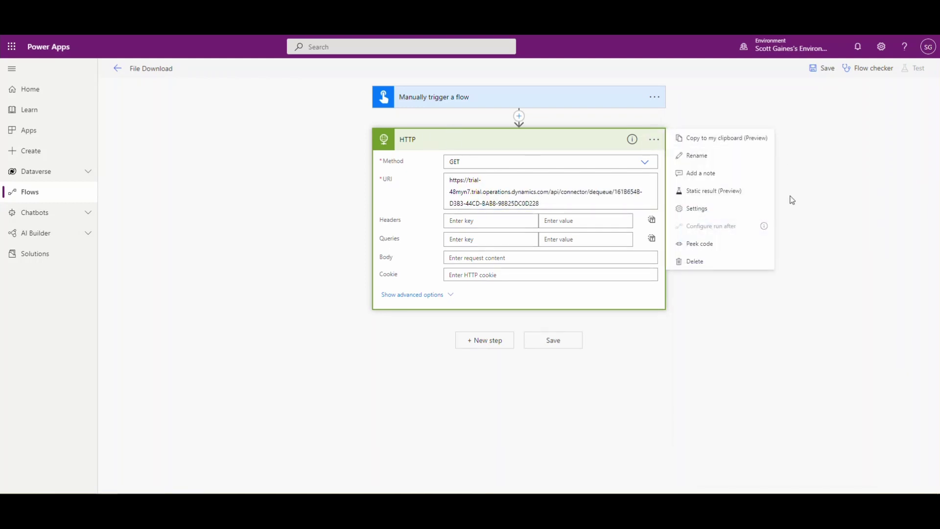
left_click(697, 155)
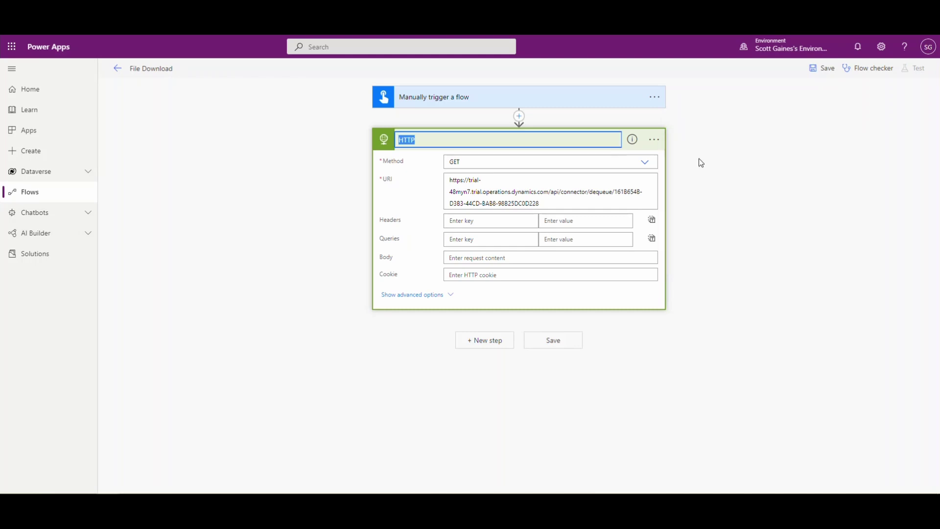
type("Get File Download Location")
left_click(559, 385)
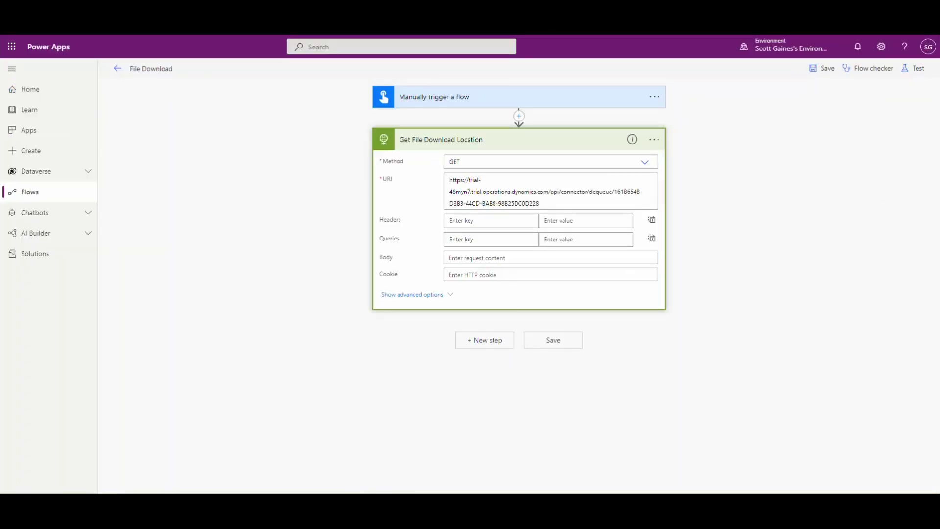
Step: Run a manual test of the File Download flow and open the run's details
left_click(924, 70)
left_click(796, 92)
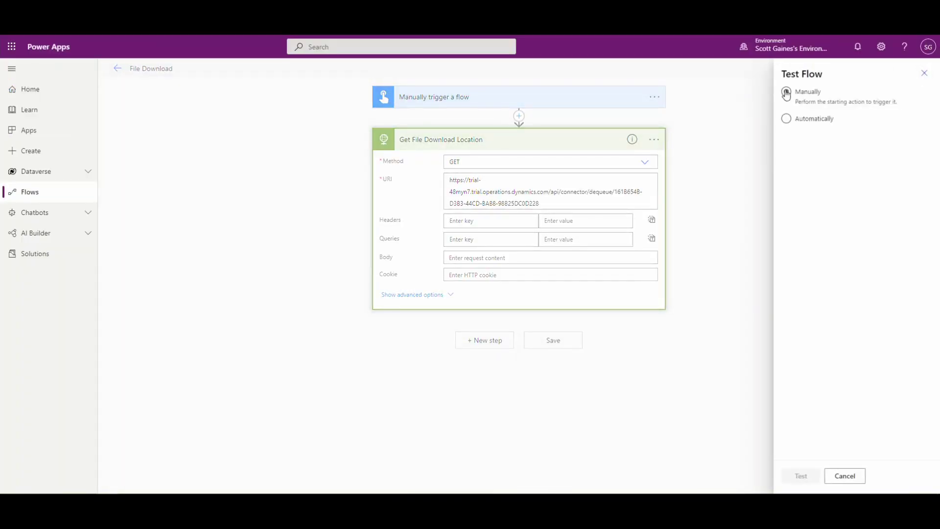
left_click(798, 477)
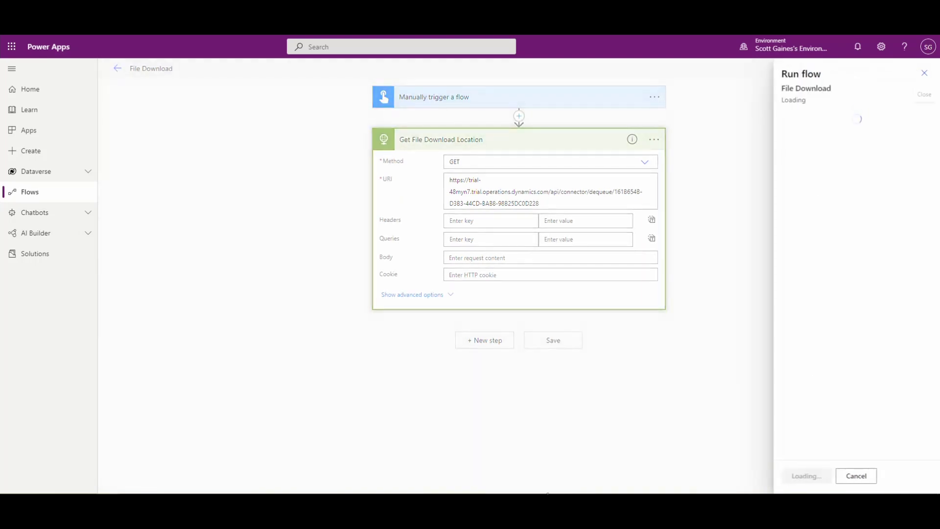
left_click(814, 475)
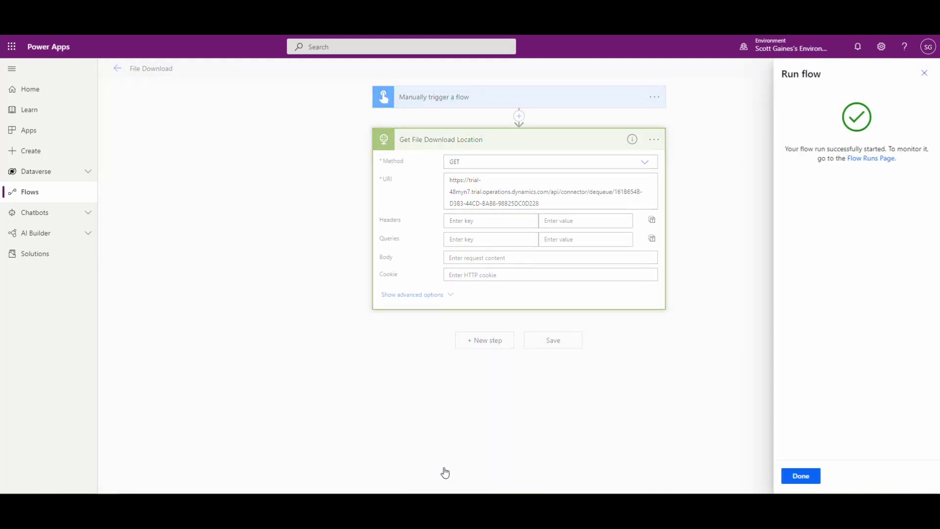
left_click(793, 477)
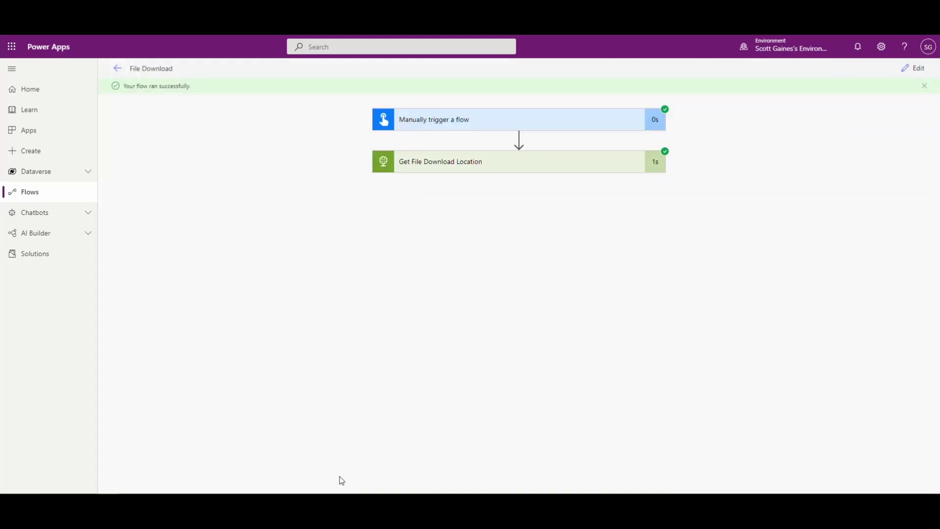
Step: Expand the Get File Download Location run details and copy the entire JSON body from its outputs
left_click(483, 162)
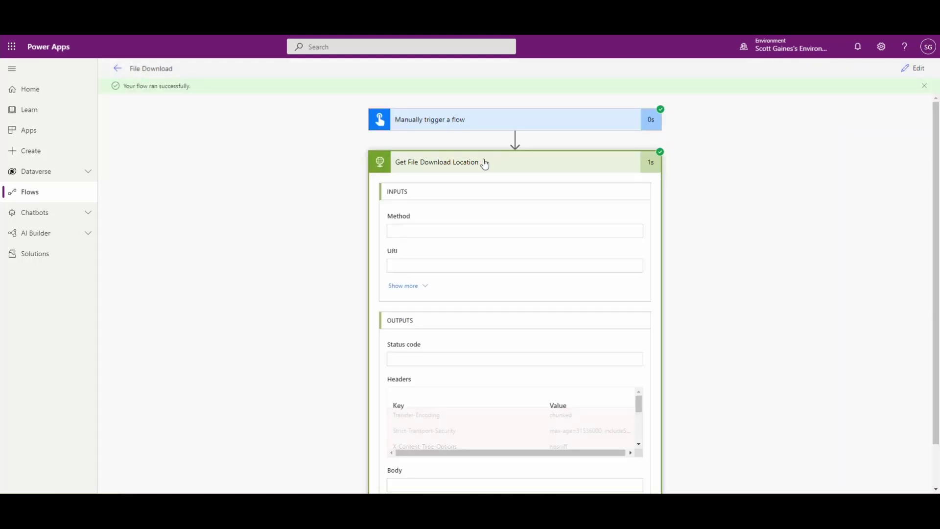
scroll(504, 283, "down", 1)
scroll(504, 361, "down", 3)
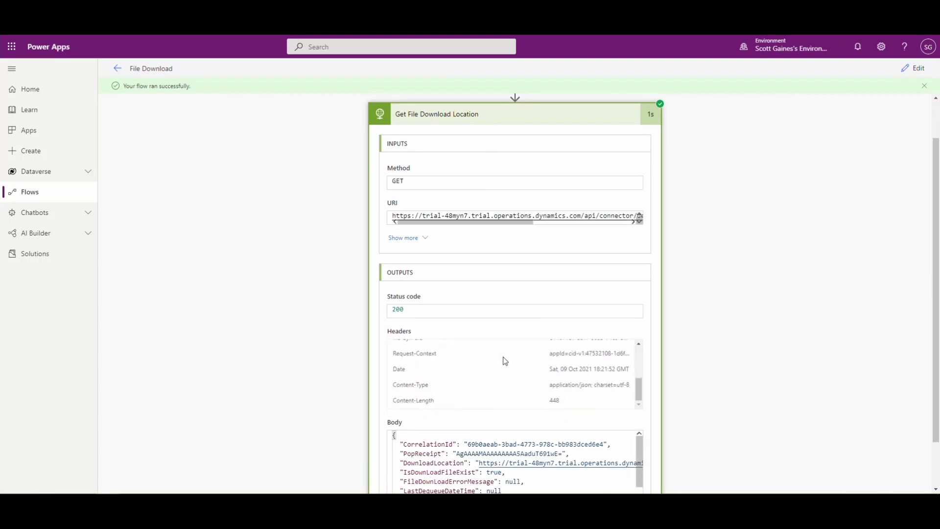
scroll(460, 442, "down", 1)
scroll(416, 405, "up", 1)
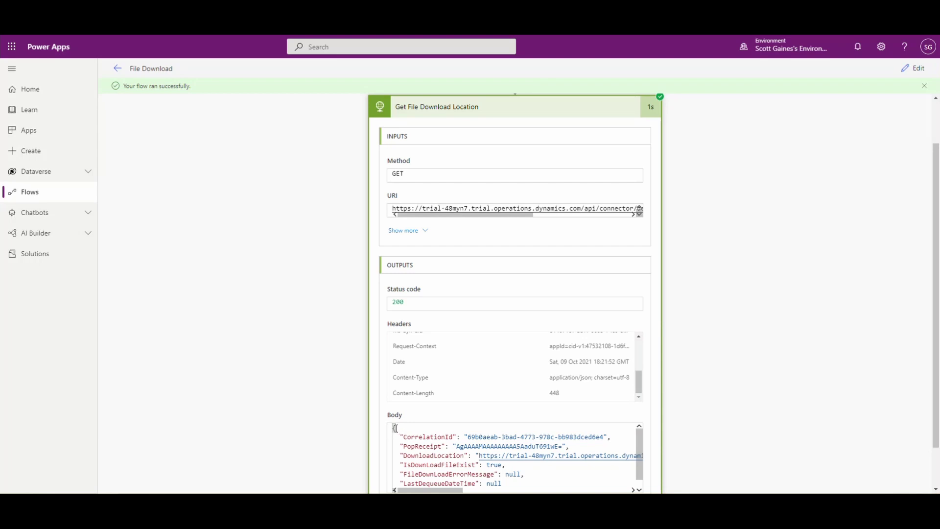
left_click_drag(395, 428, 457, 455)
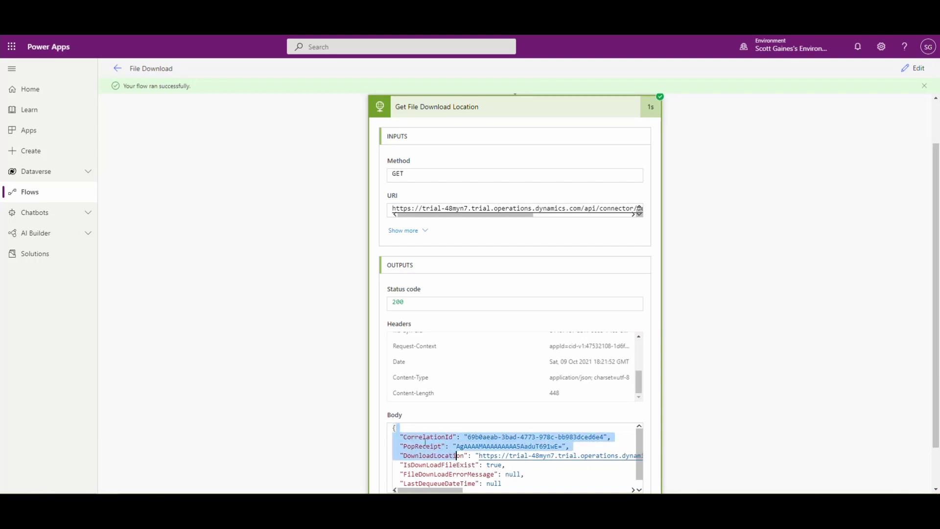
left_click(394, 427)
left_click_drag(394, 427, 395, 483)
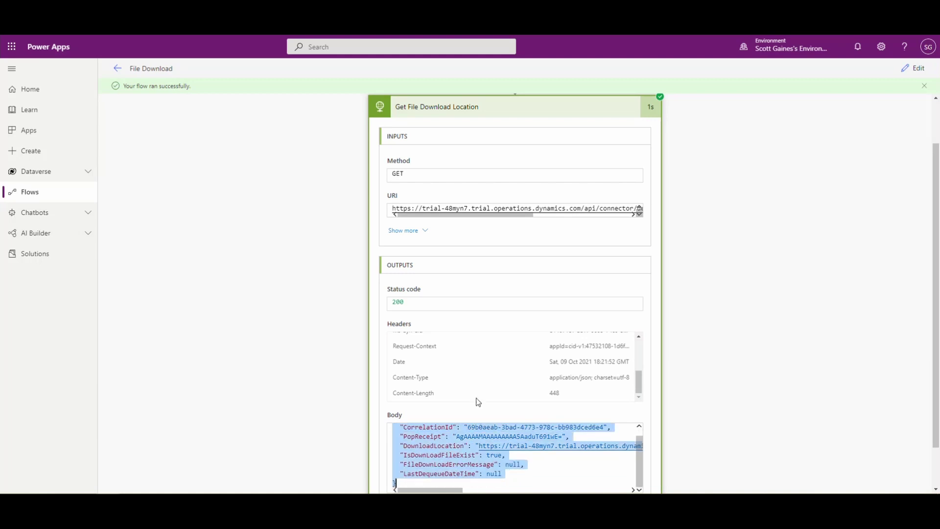
Step: Return to editing the flow, add a Parse JSON action at the end, and generate its schema from the copied response body
left_click(912, 69)
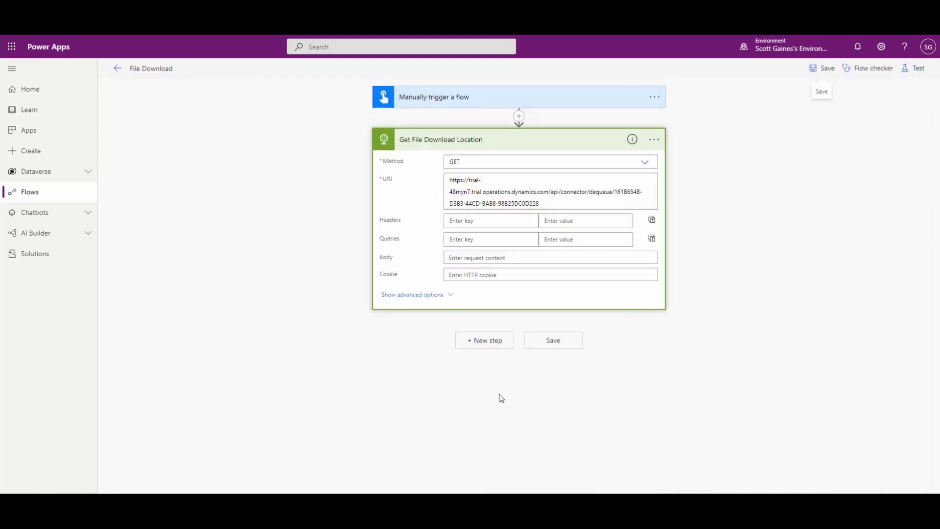
left_click(497, 340)
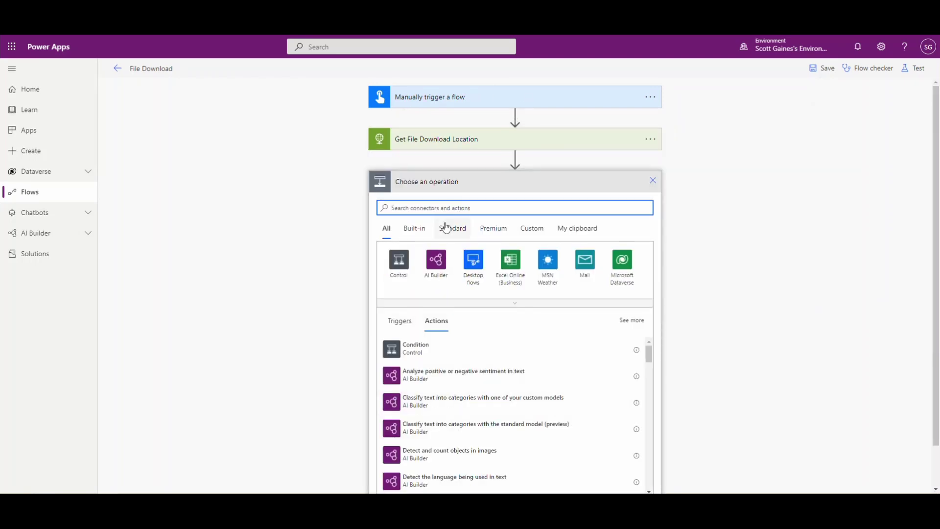
type("parse")
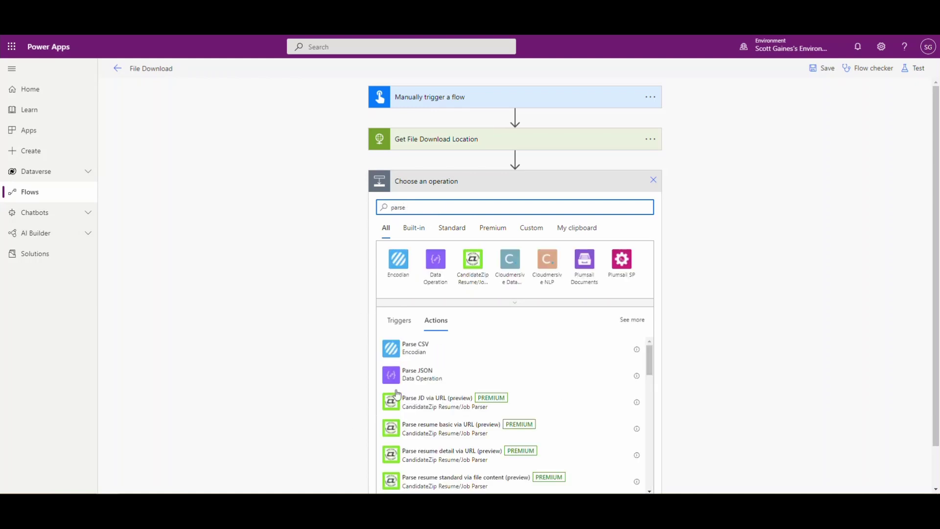
left_click(401, 378)
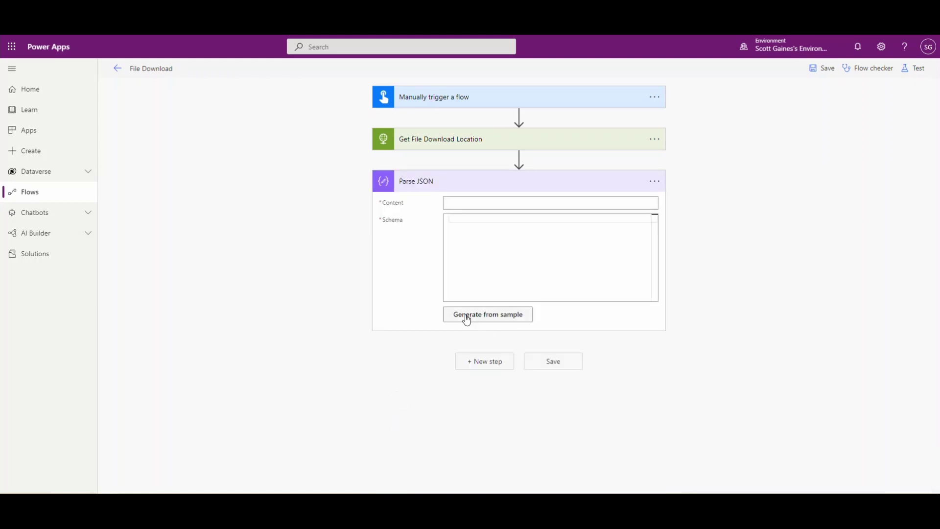
left_click(468, 318)
key("ctrl+v")
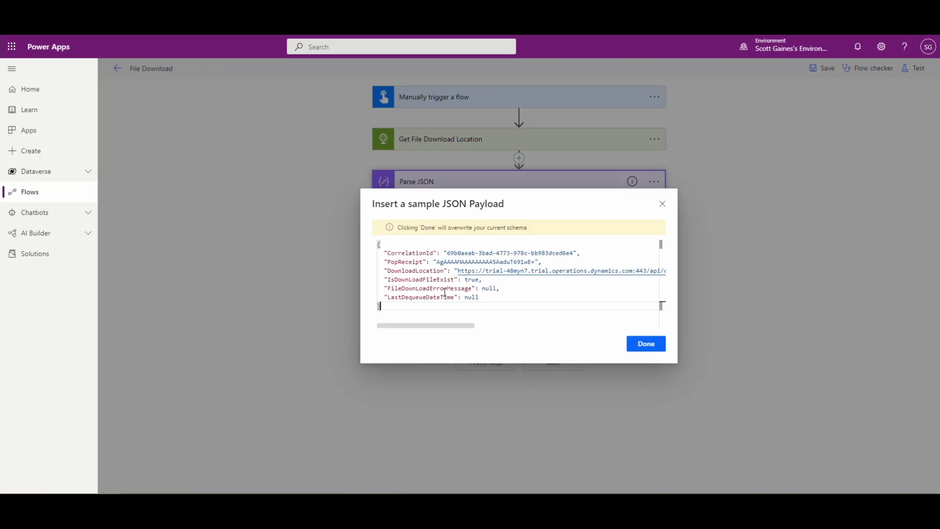
left_click(646, 344)
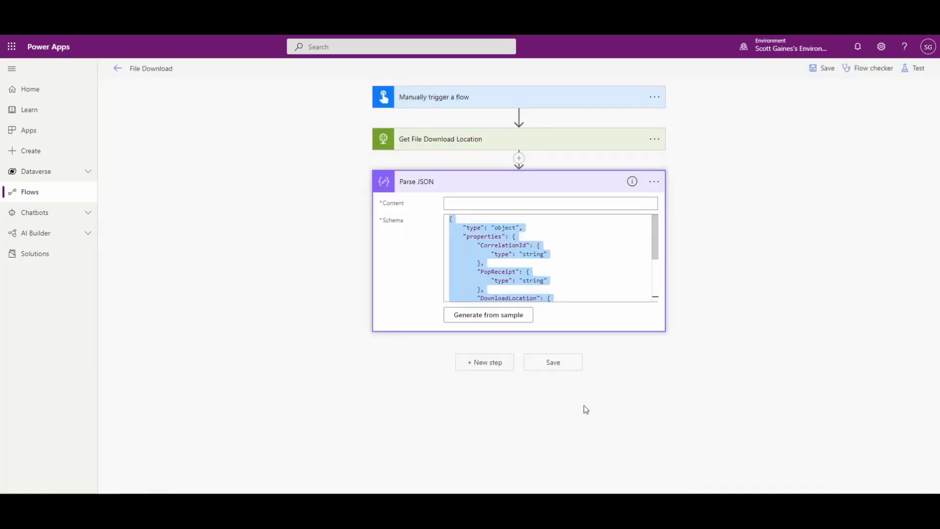
Step: Set the Parse JSON content to the Body output of Get File Download Location, save the flow, and review the schema
left_click(480, 206)
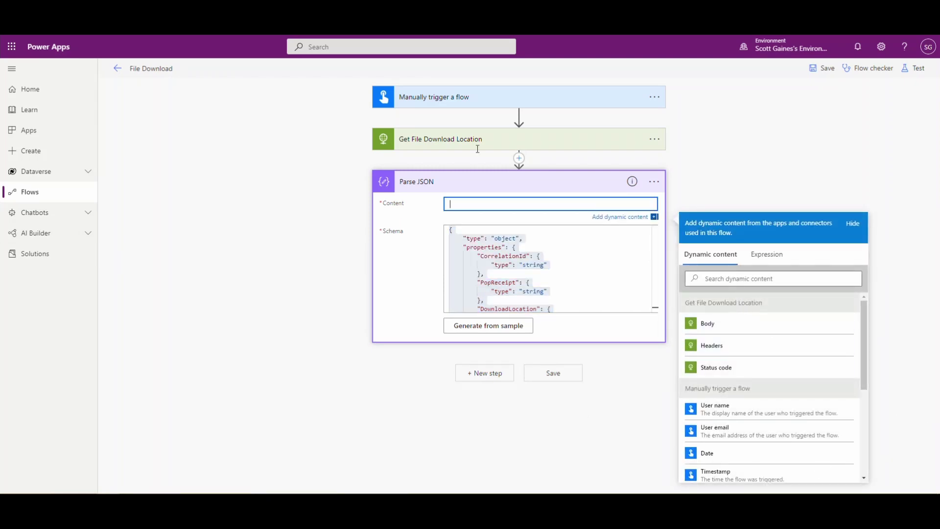
left_click(705, 323)
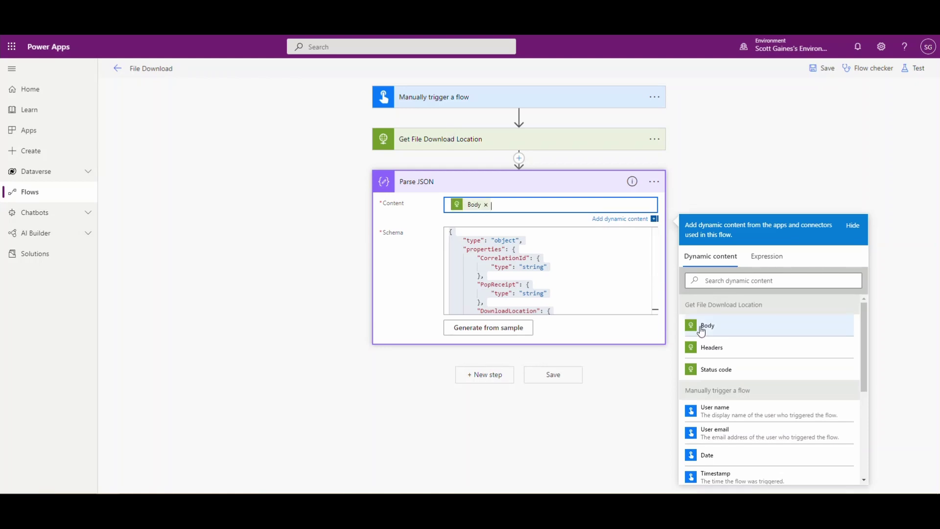
left_click(547, 378)
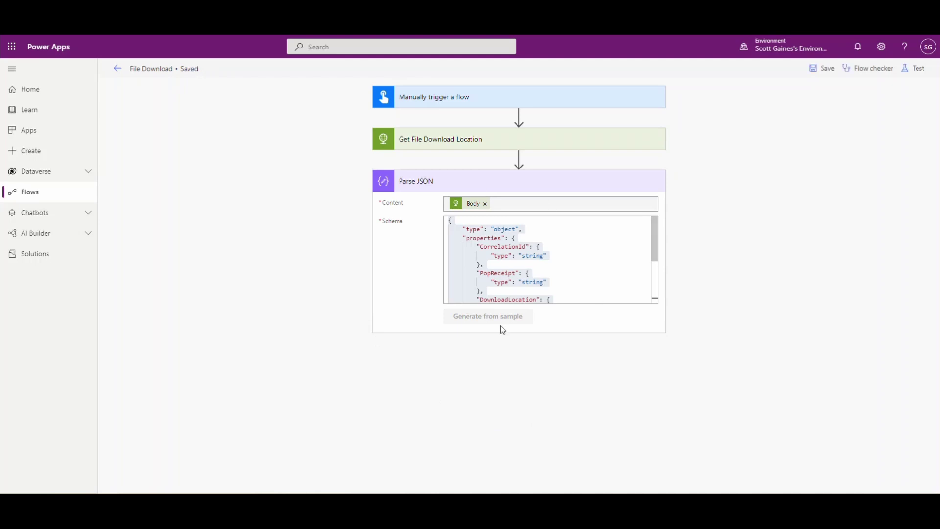
scroll(563, 269, "down", 2)
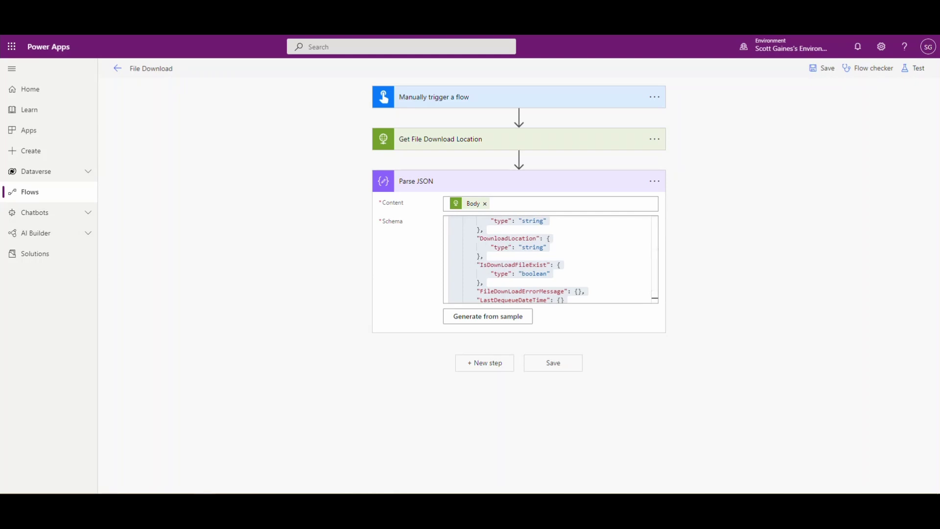
Step: Add an HTTP action after Parse JSON and set its method to GET
left_click(472, 363)
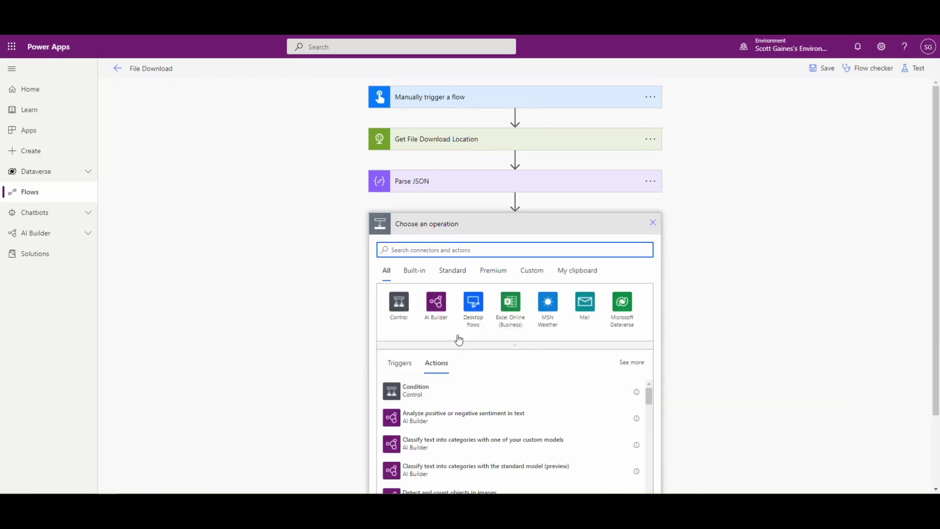
type("https")
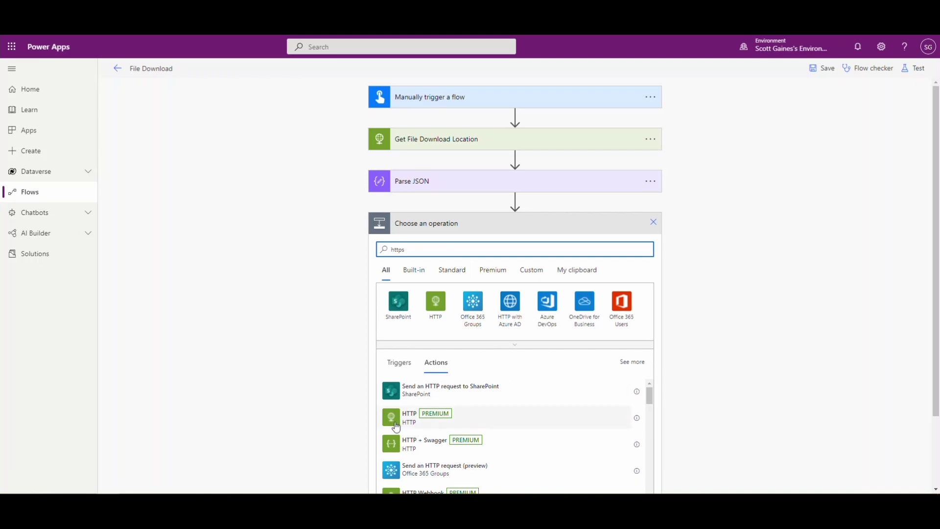
left_click(441, 417)
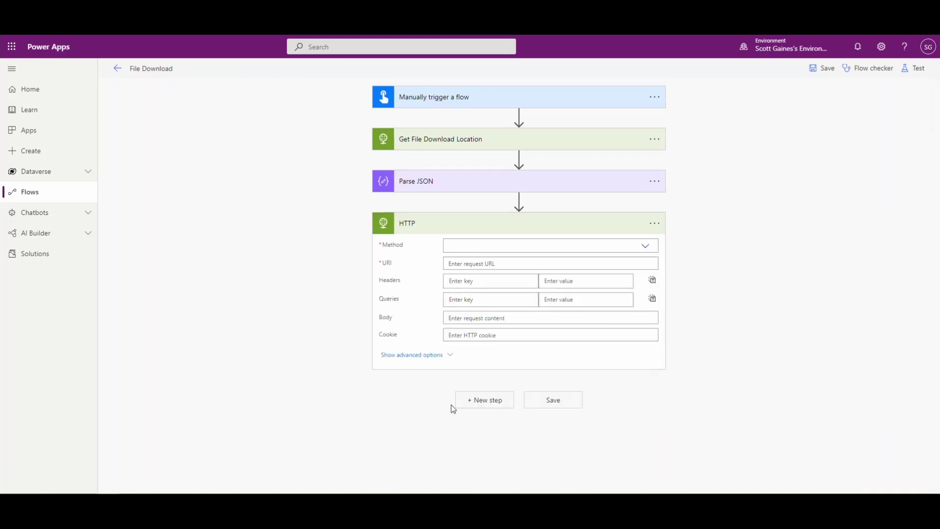
left_click(641, 244)
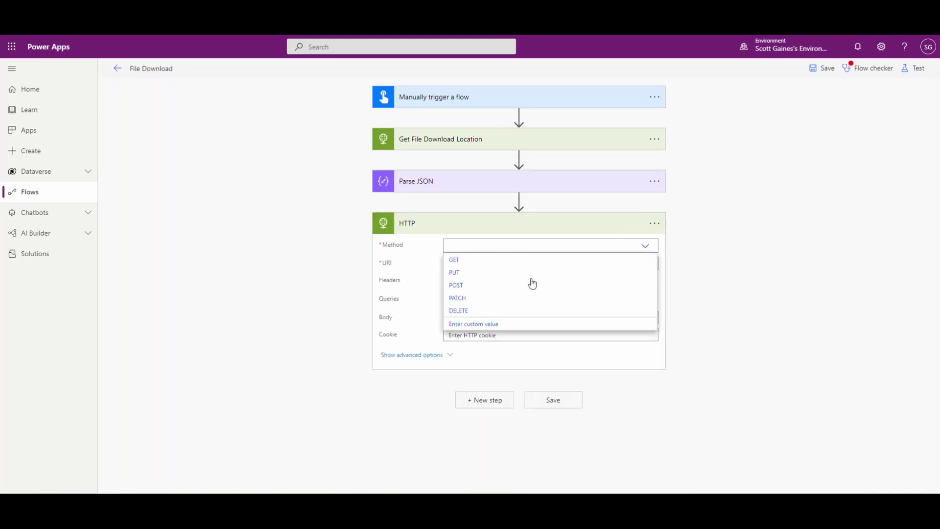
left_click(458, 260)
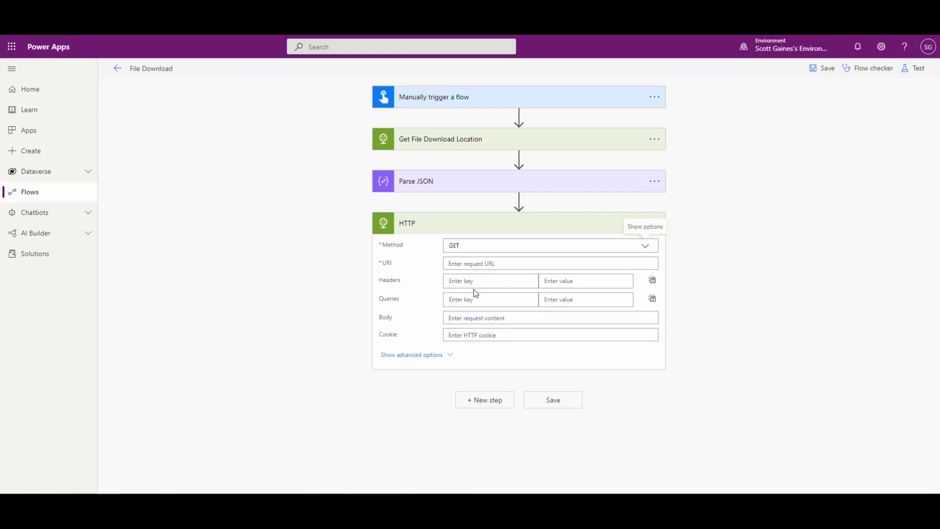
Step: Set the HTTP action's URI to the DownloadLocation output of Parse JSON
left_click(496, 264)
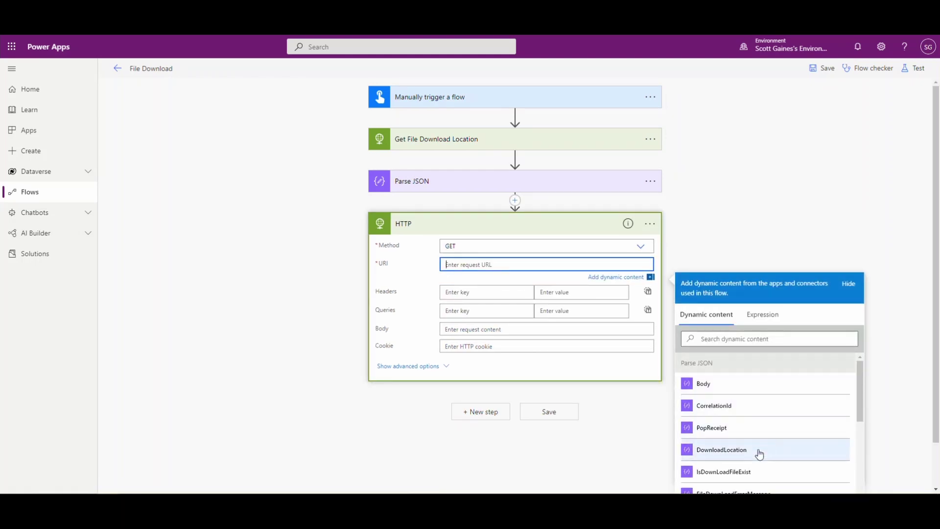
left_click(760, 454)
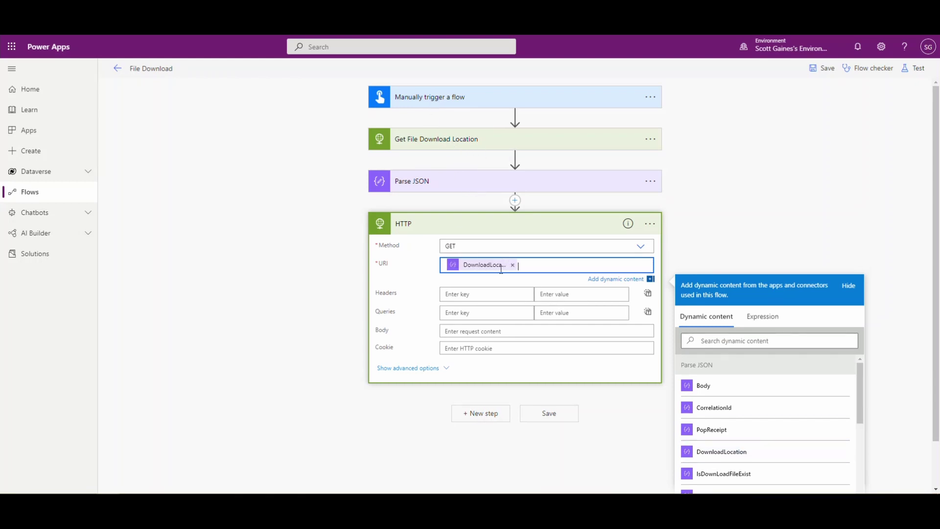
mouse_move(481, 271)
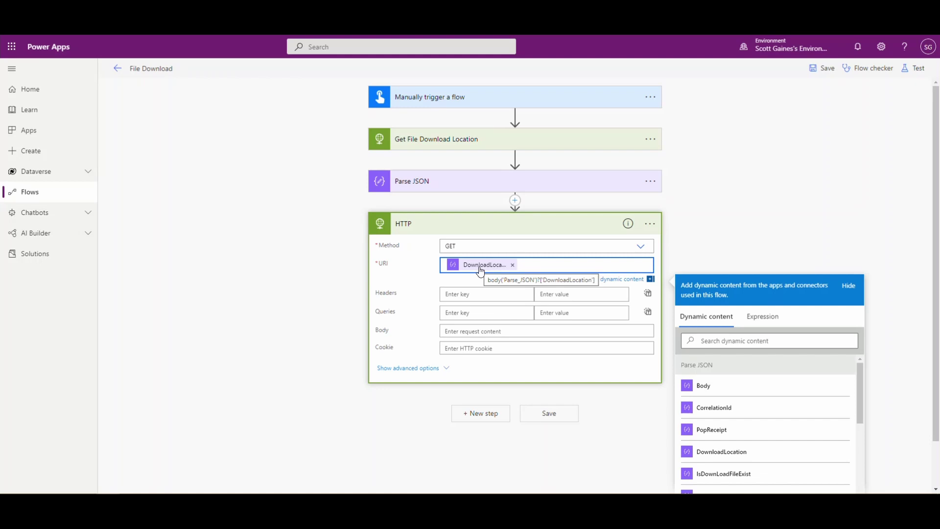
Step: Set the HTTP action's authentication to Active Directory OAuth in its advanced options
left_click(445, 370)
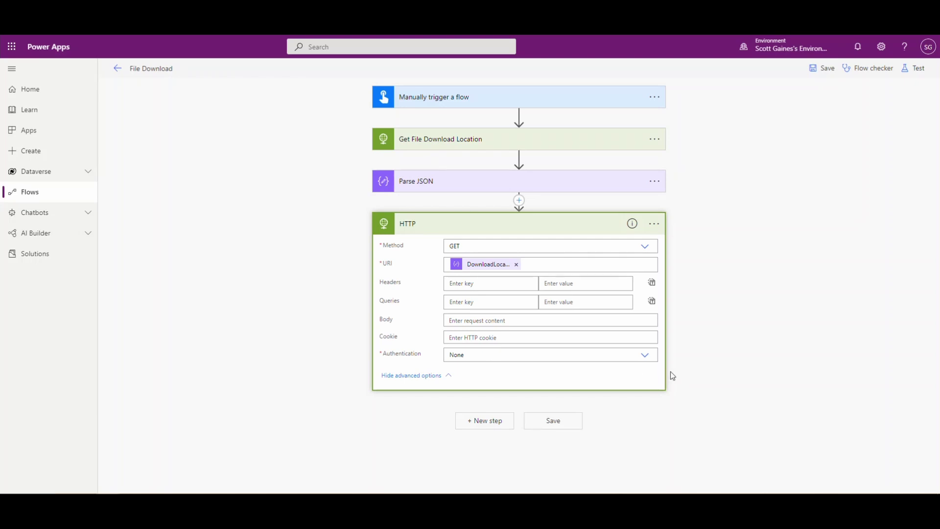
left_click(645, 356)
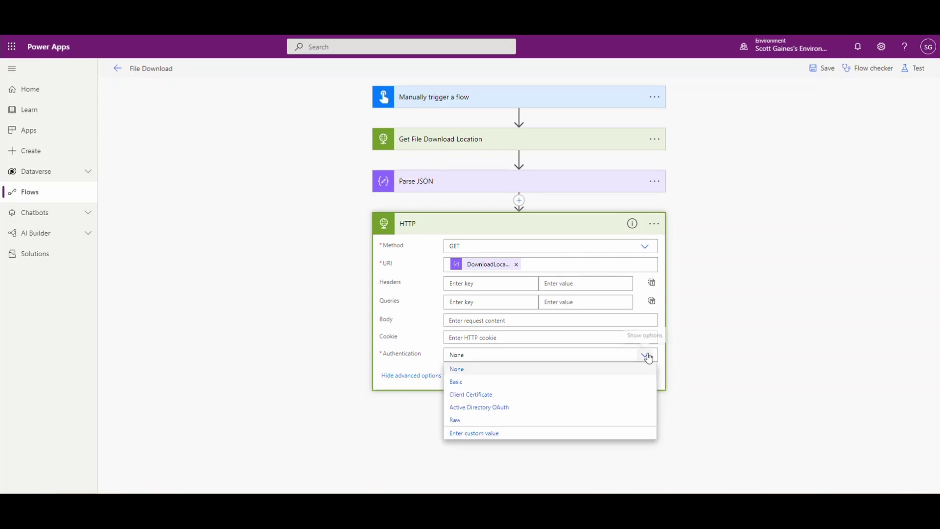
left_click(488, 408)
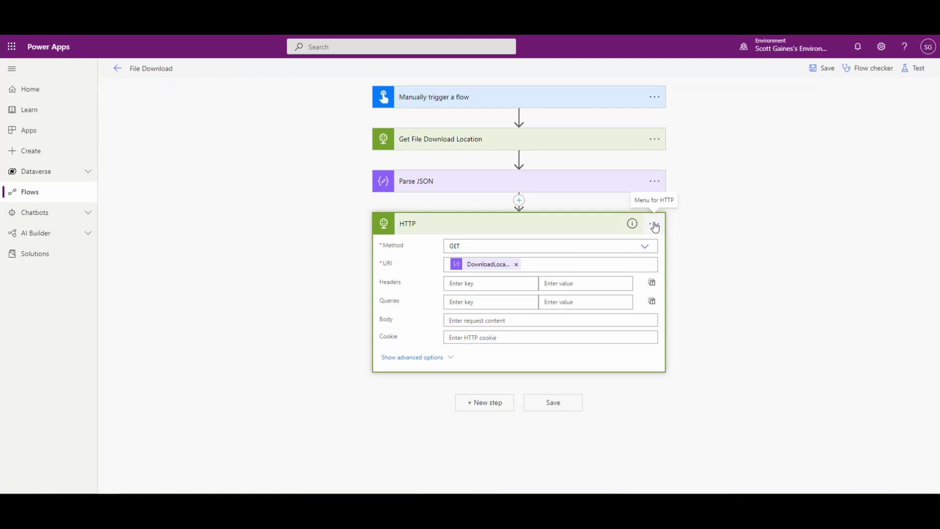
Step: Rename the HTTP action to Download File, try to save the flow, and dismiss the flow checker
left_click(654, 225)
left_click(704, 238)
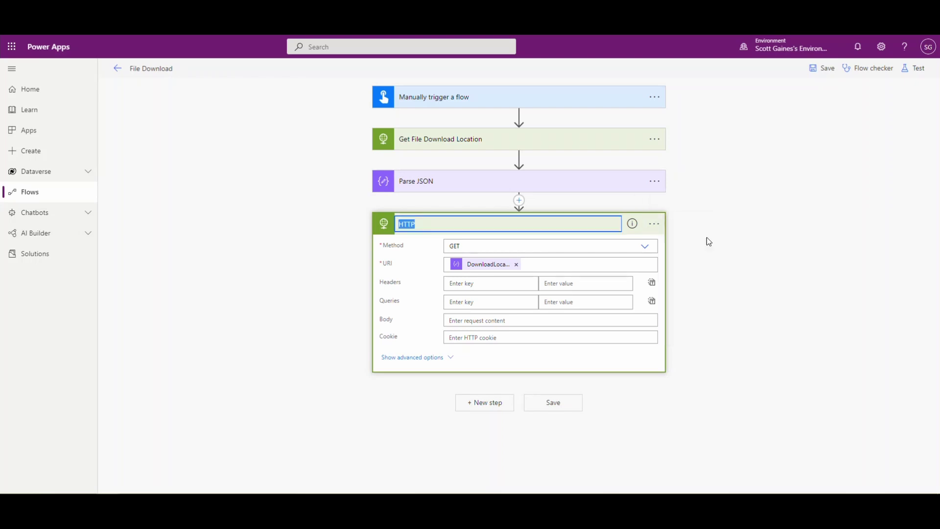
type("G")
type("ownload")
left_click(560, 400)
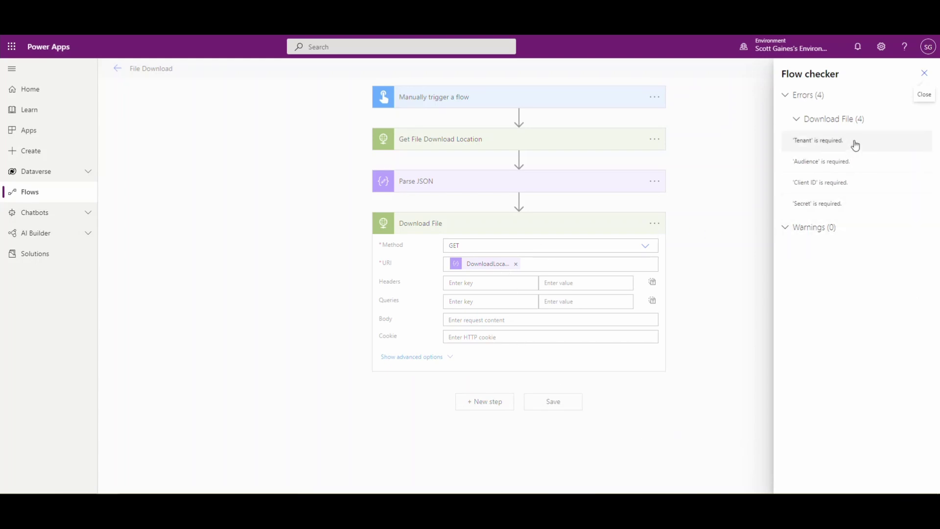
key("Escape")
Step: Set the Download File action's authentication to None in its advanced options and save the flow
left_click(447, 357)
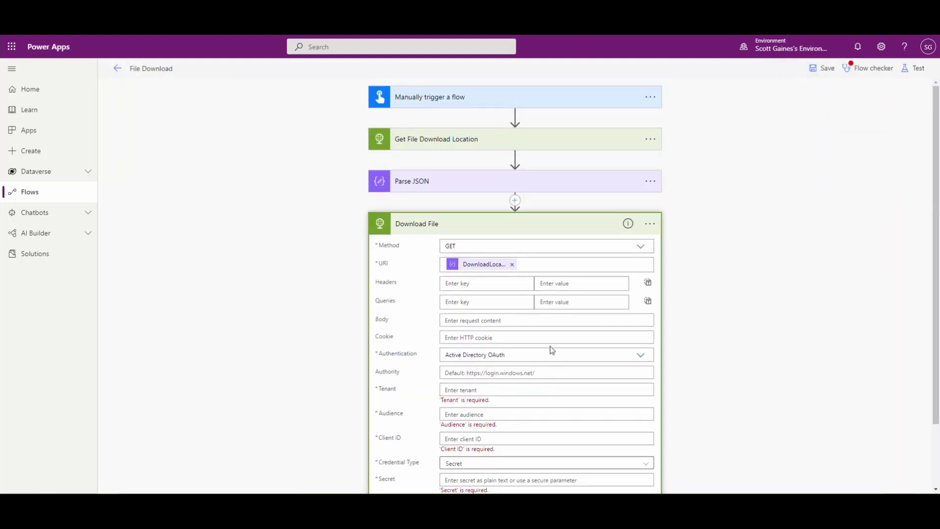
left_click(641, 356)
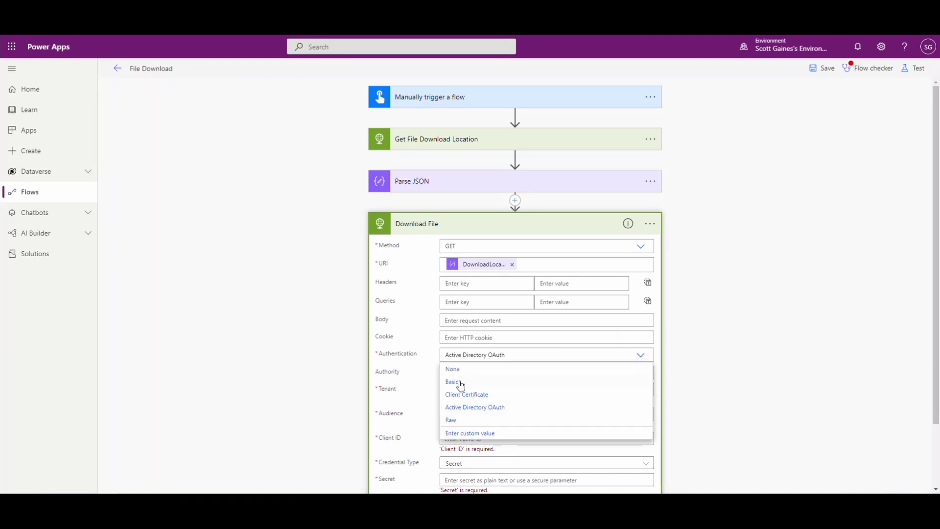
left_click(455, 371)
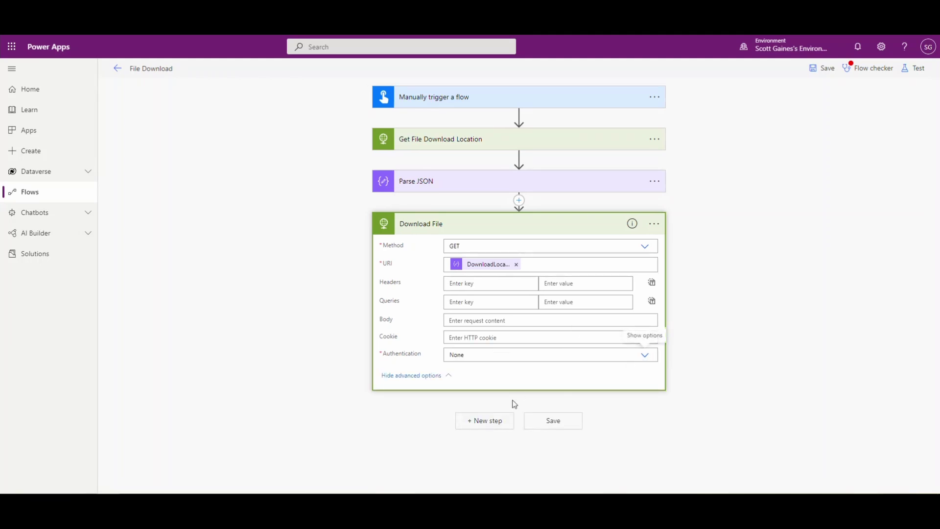
left_click(553, 422)
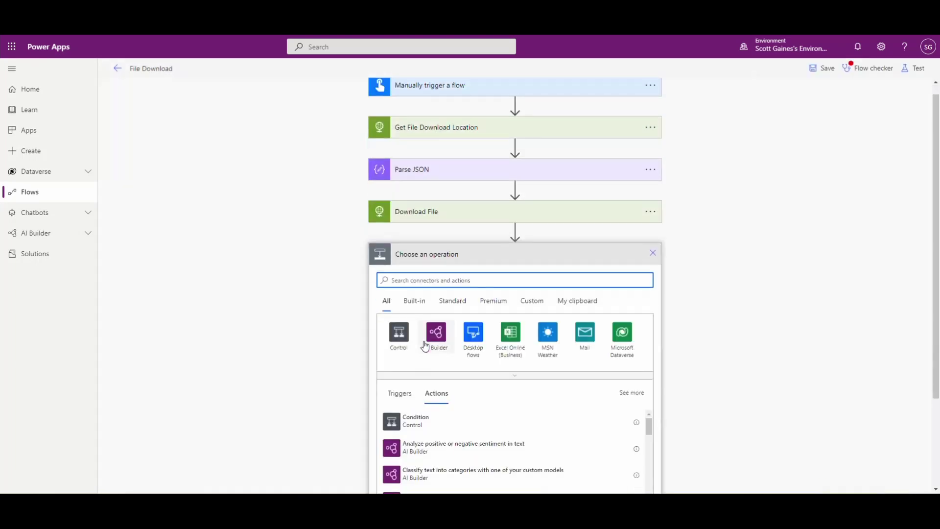
Step: Search the operations for onedrive and add a OneDrive Create file action after Download File
scroll(424, 342, "down", 2)
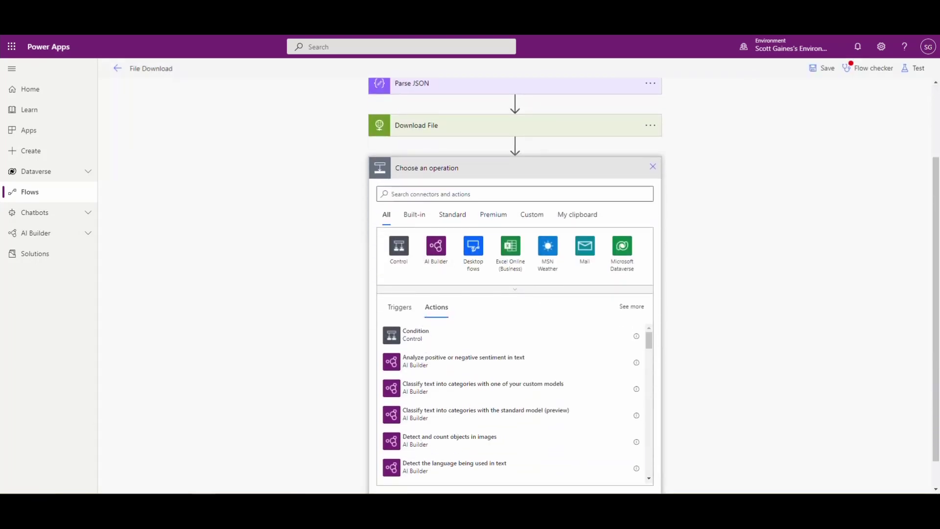
left_click(428, 190)
type("onedrive")
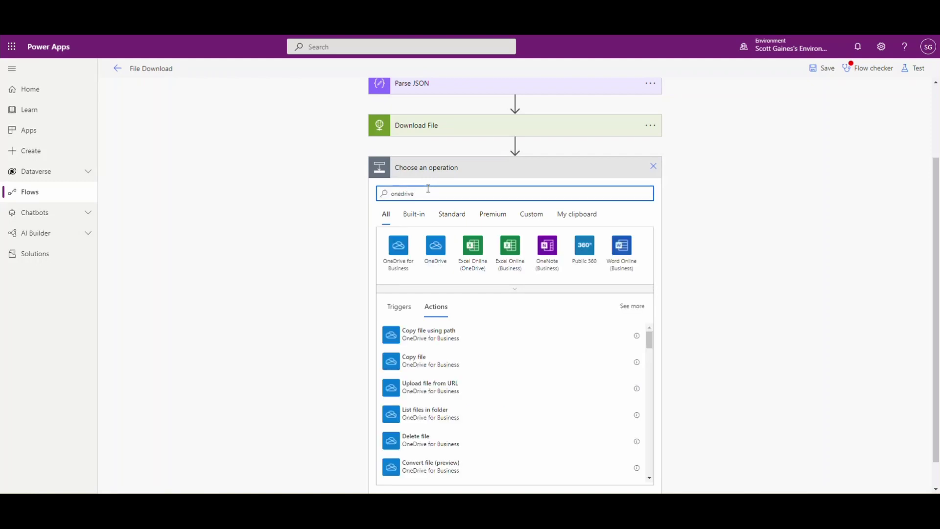
left_click(428, 247)
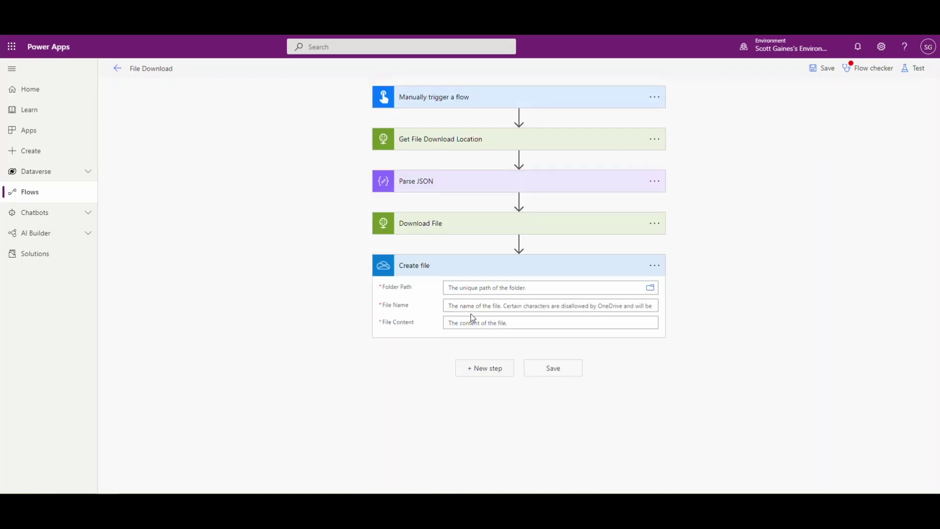
Step: Set the Create file folder path to /download and the file name to vendorv2.zip
left_click(651, 291)
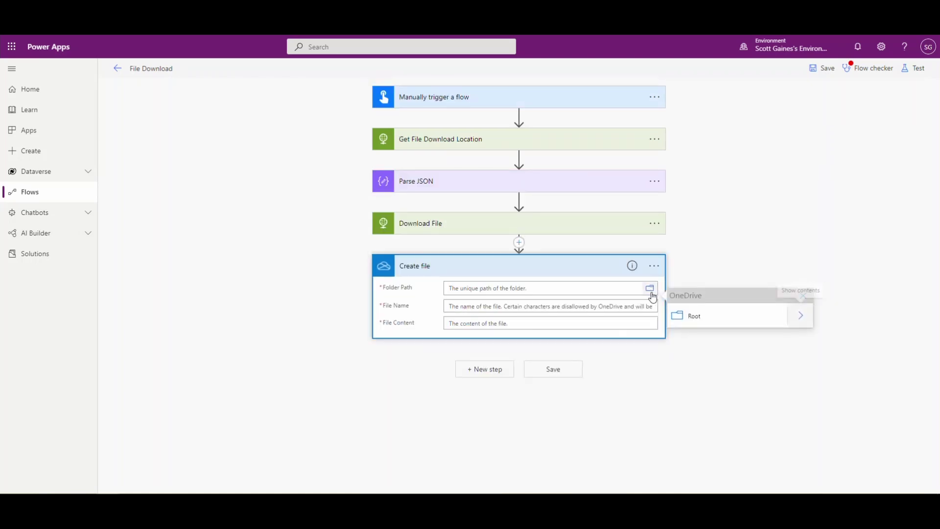
left_click(801, 316)
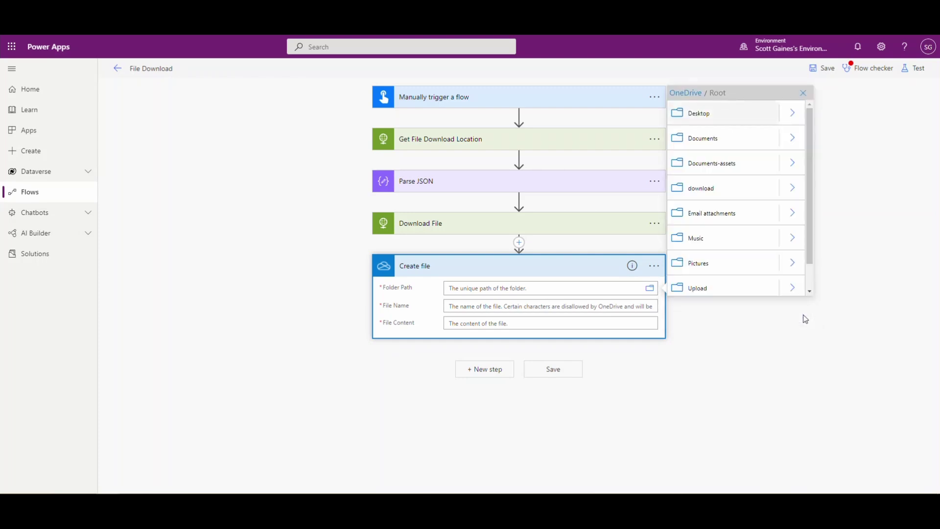
left_click(734, 193)
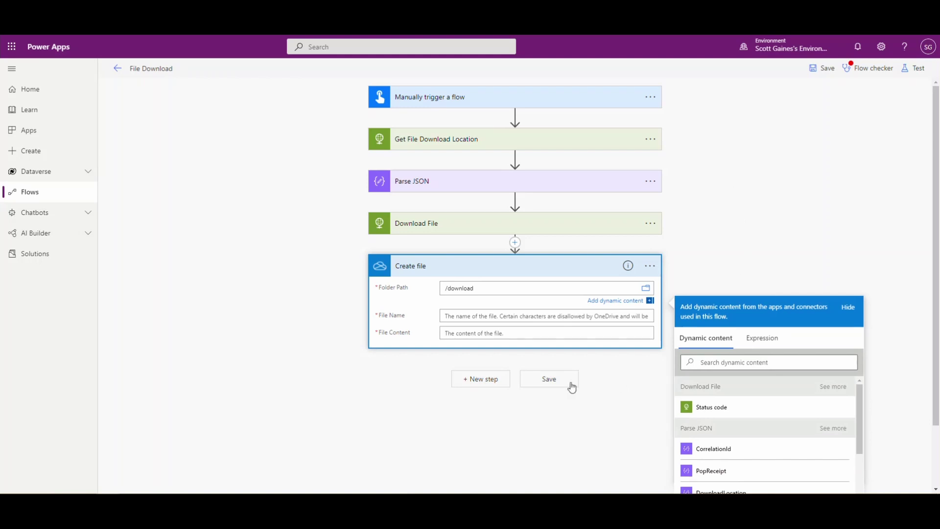
left_click(469, 318)
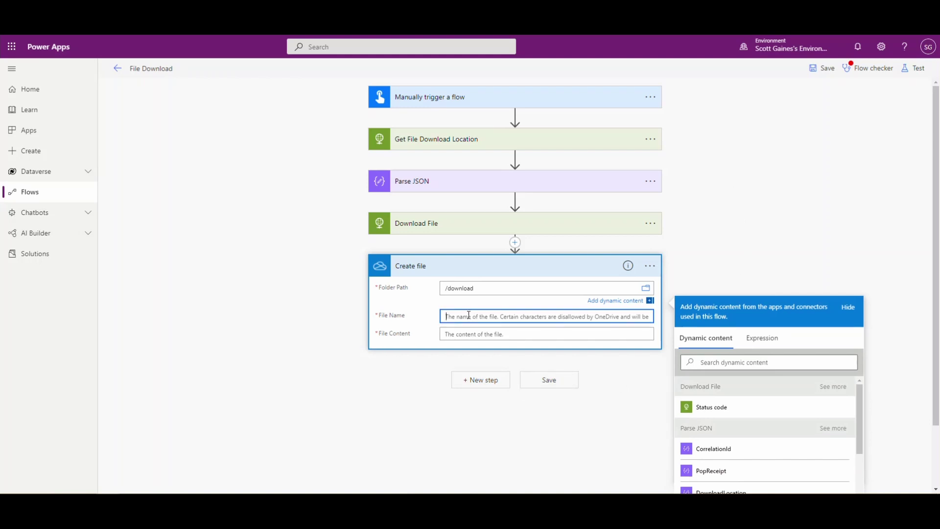
type("vendorv2.zip")
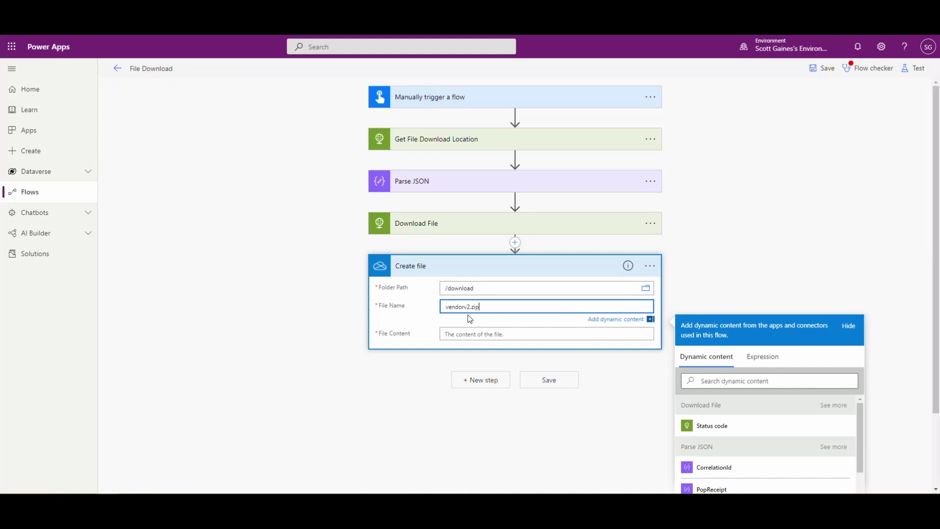
Step: Set the Create file content to the Body output of Download File and save the flow
left_click(551, 338)
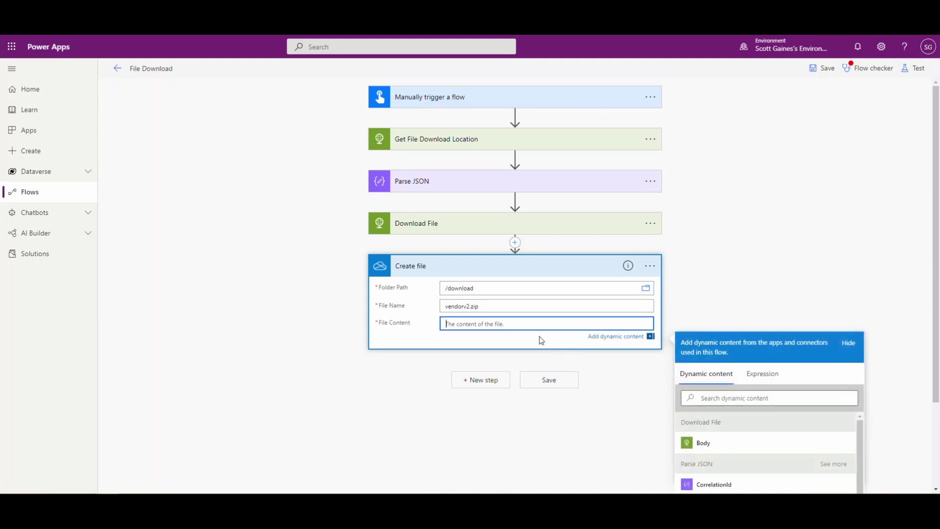
scroll(824, 455, "down", 2)
scroll(824, 455, "up", 2)
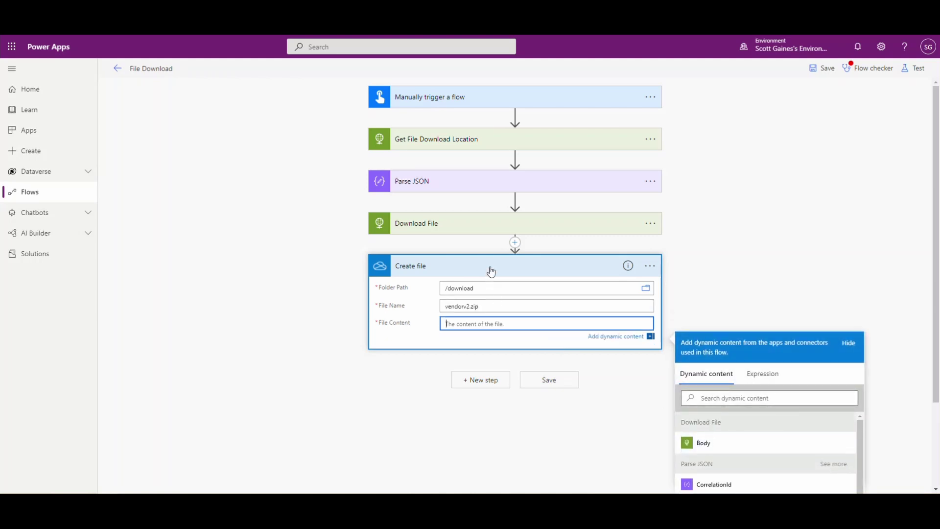
left_click(700, 443)
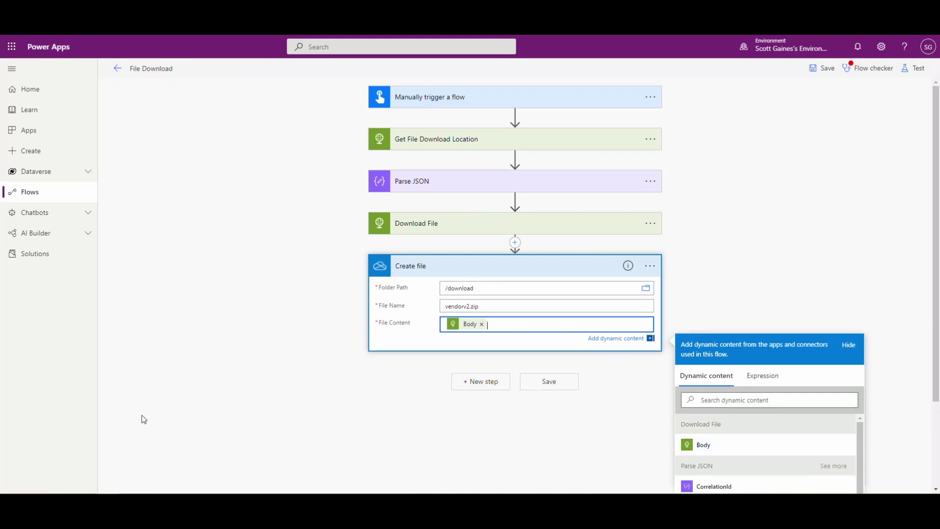
left_click(550, 382)
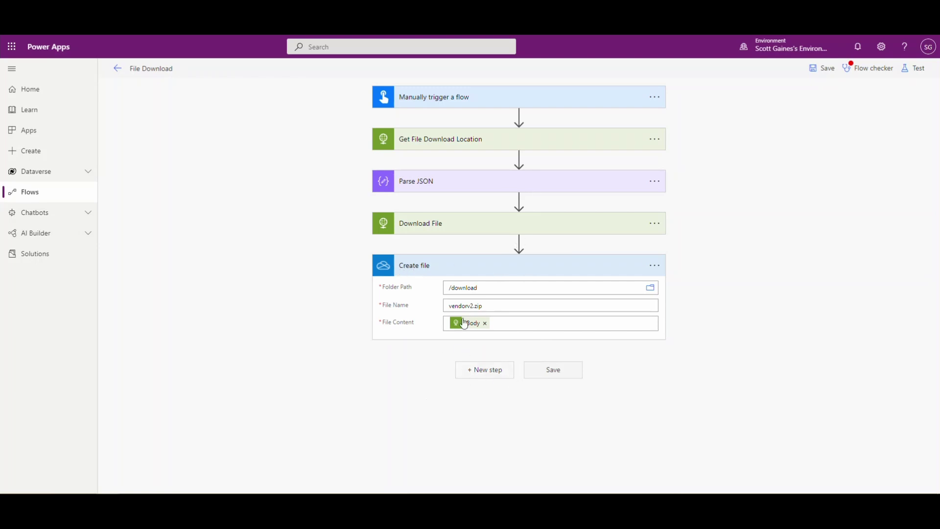
mouse_move(464, 321)
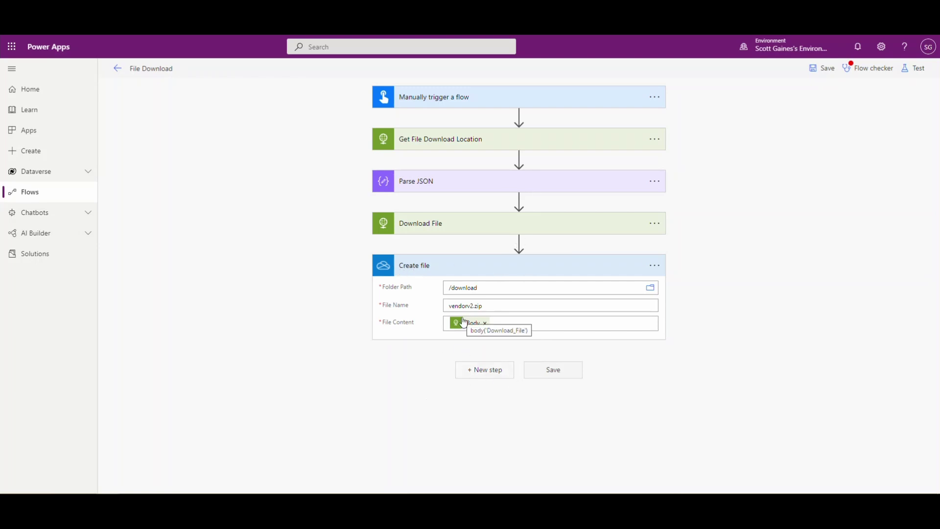
Step: Search the operations for http and add an HTTP action after Create file
left_click(488, 370)
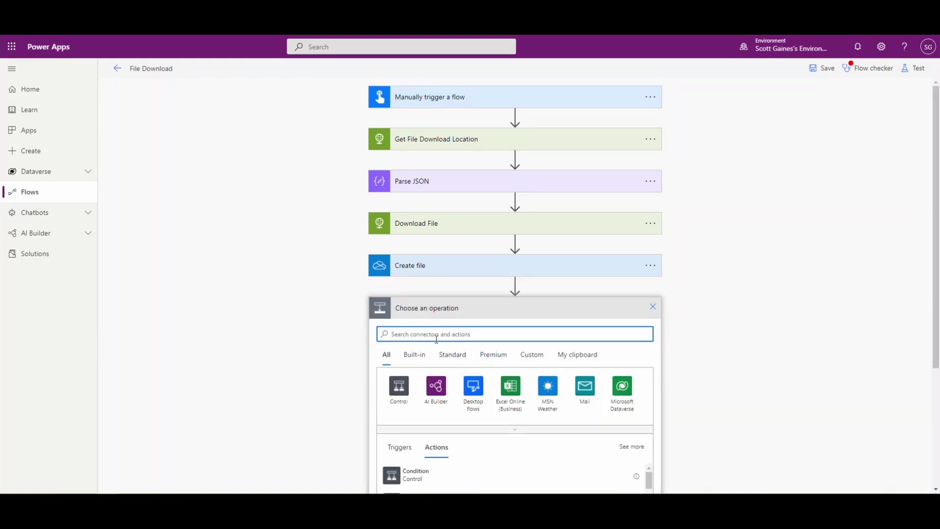
type("http")
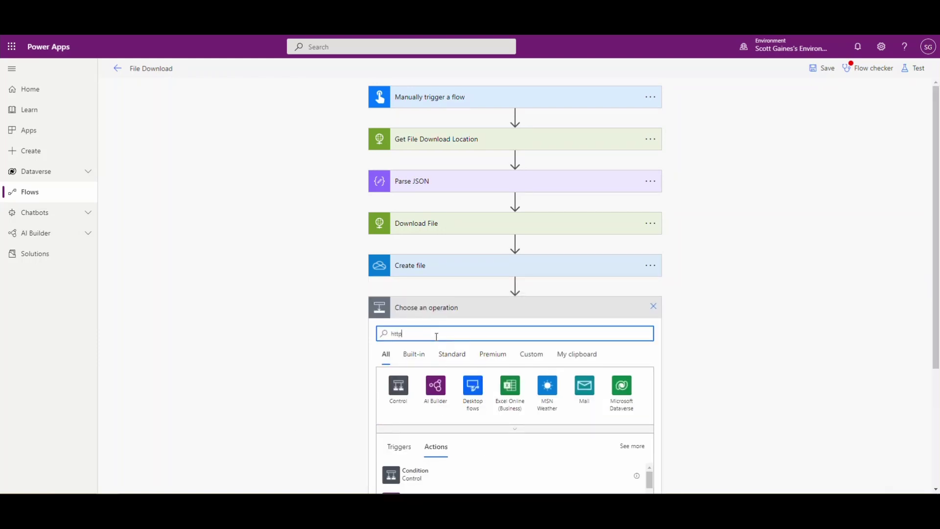
left_click(437, 391)
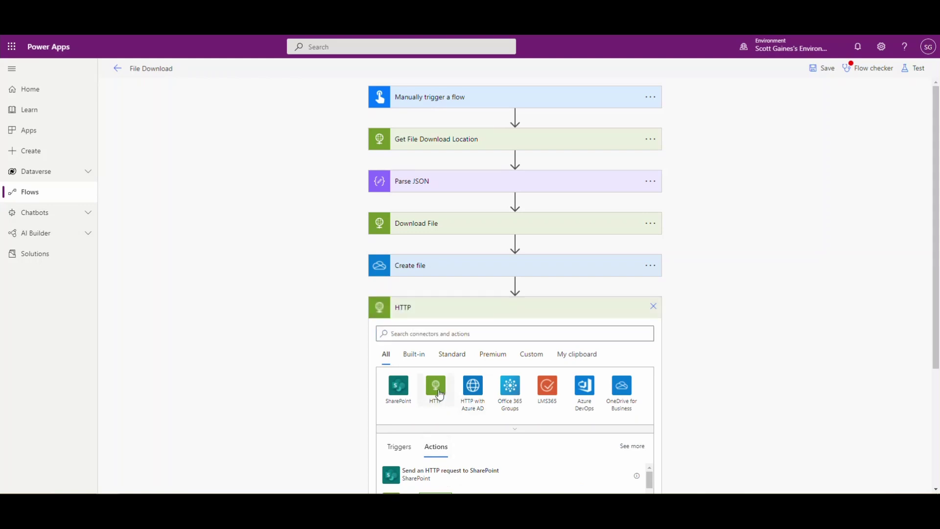
left_click(409, 386)
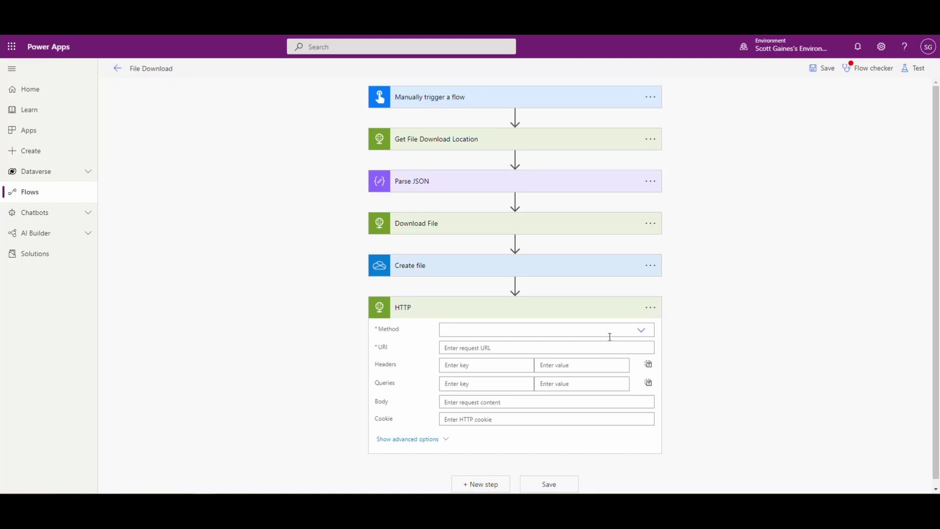
left_click(642, 330)
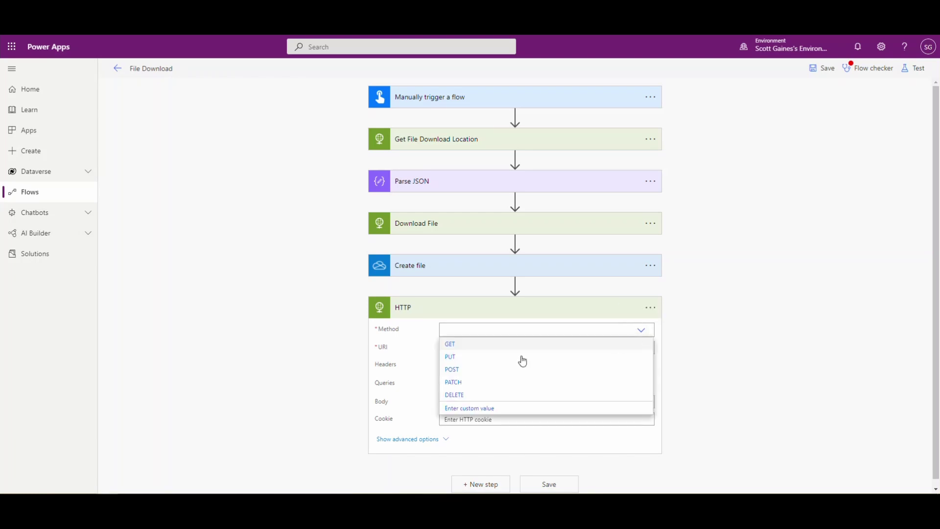
left_click(471, 370)
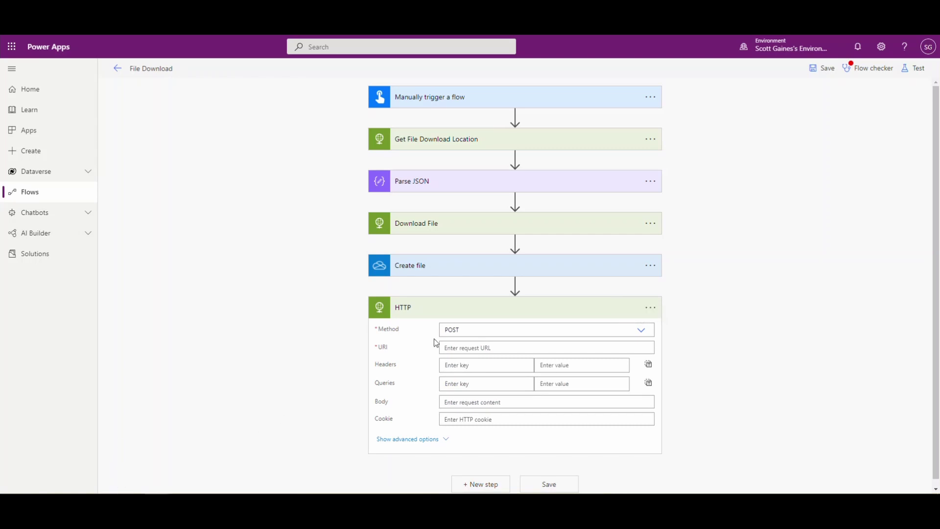
left_click(478, 348)
type("https://trial-48myn7.trial.operations.dynamics.com/api/connector/ack/161B6548-D3B3-44CD-BAB8-98B25DC0D228")
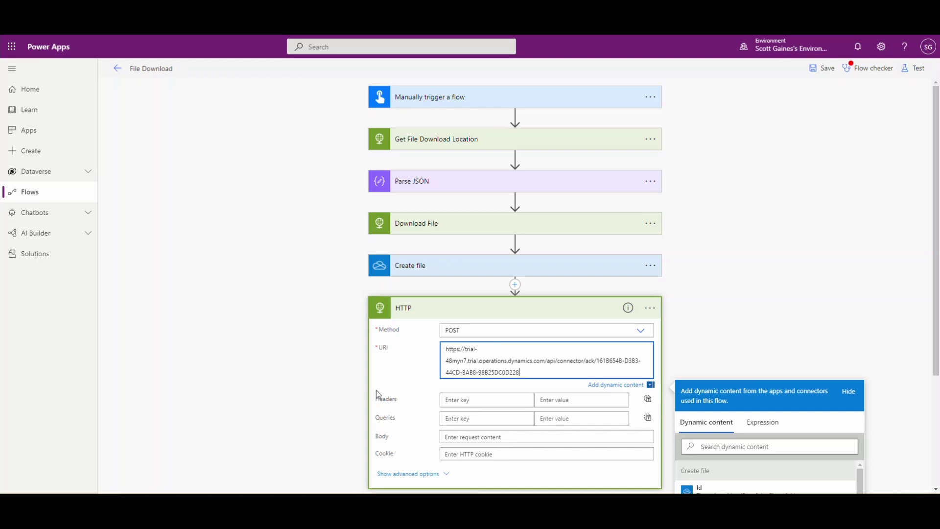
Step: Set the new HTTP action's request body to the Body output of Get File Download Location
left_click(506, 438)
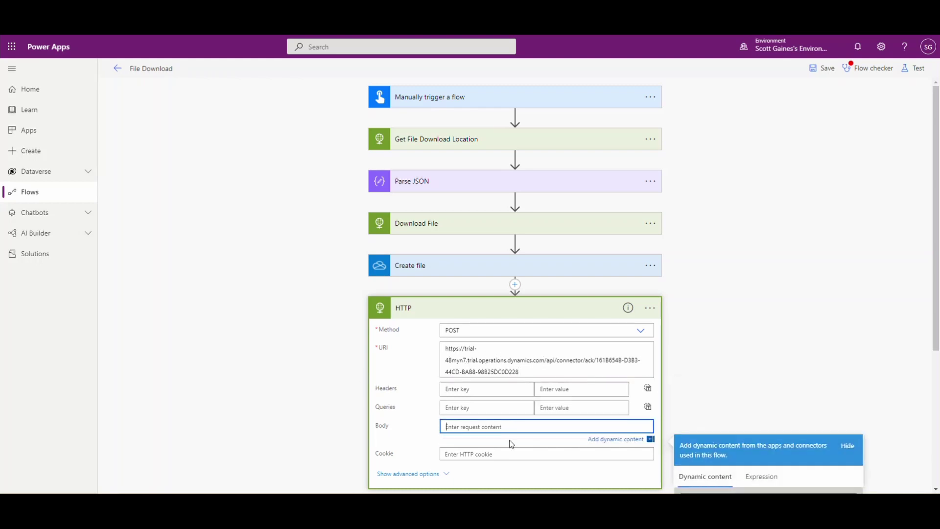
scroll(860, 377, "down", 3)
scroll(859, 374, "down", 1)
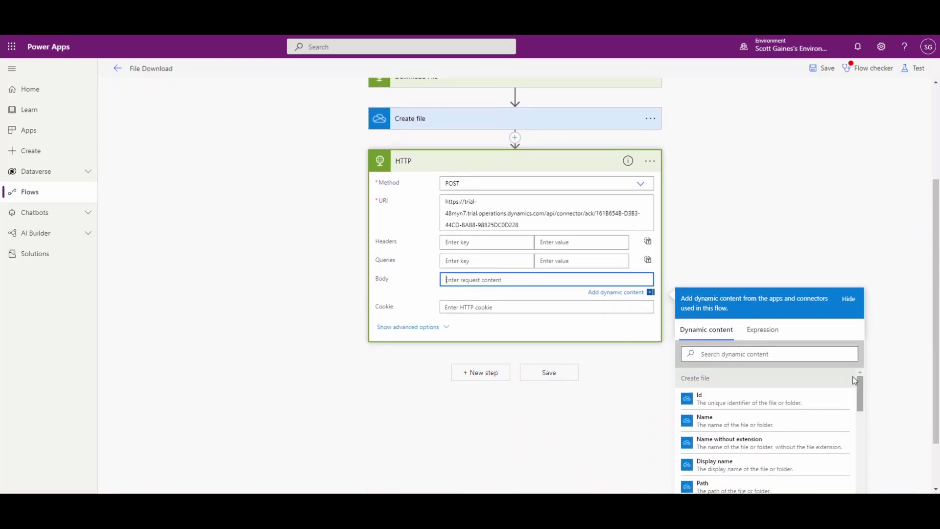
scroll(712, 222, "up", 5)
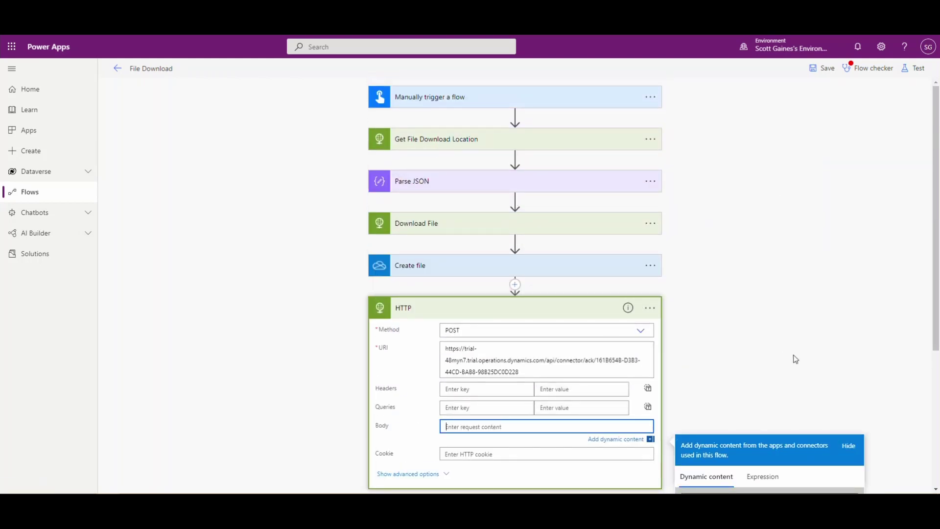
scroll(827, 355, "down", 5)
left_click_drag(862, 349, 865, 443)
left_click(703, 386)
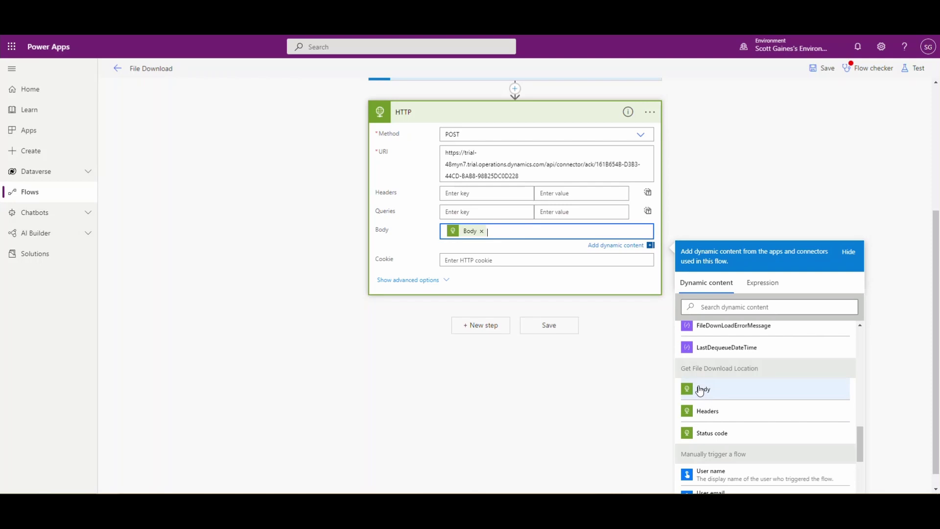